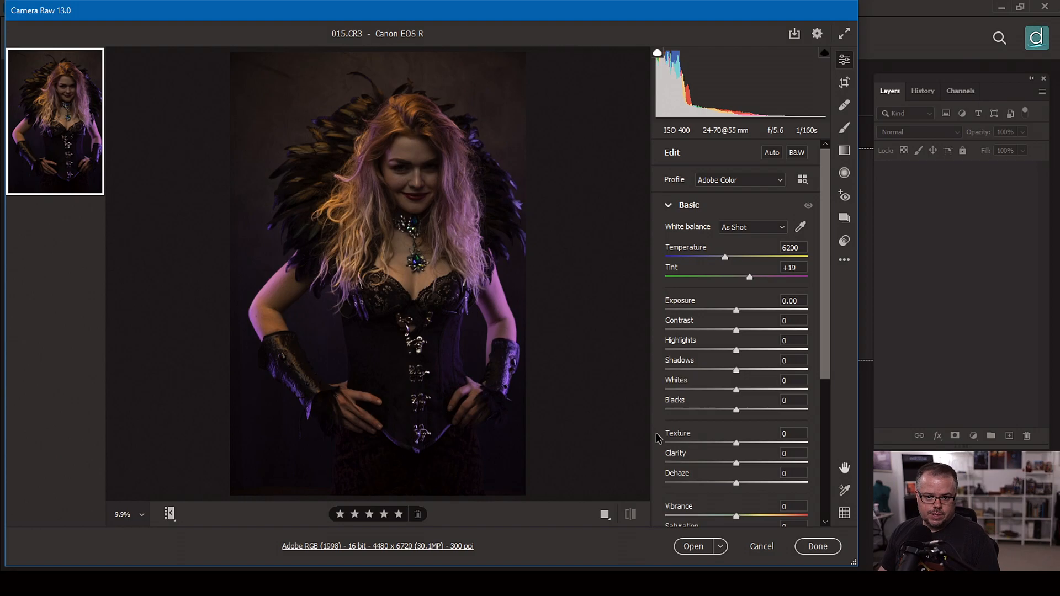
Enable lens profile corrections and chromatic aberration removal in the Optics settings for 015.CR3.
scroll(830, 360, "down", 1)
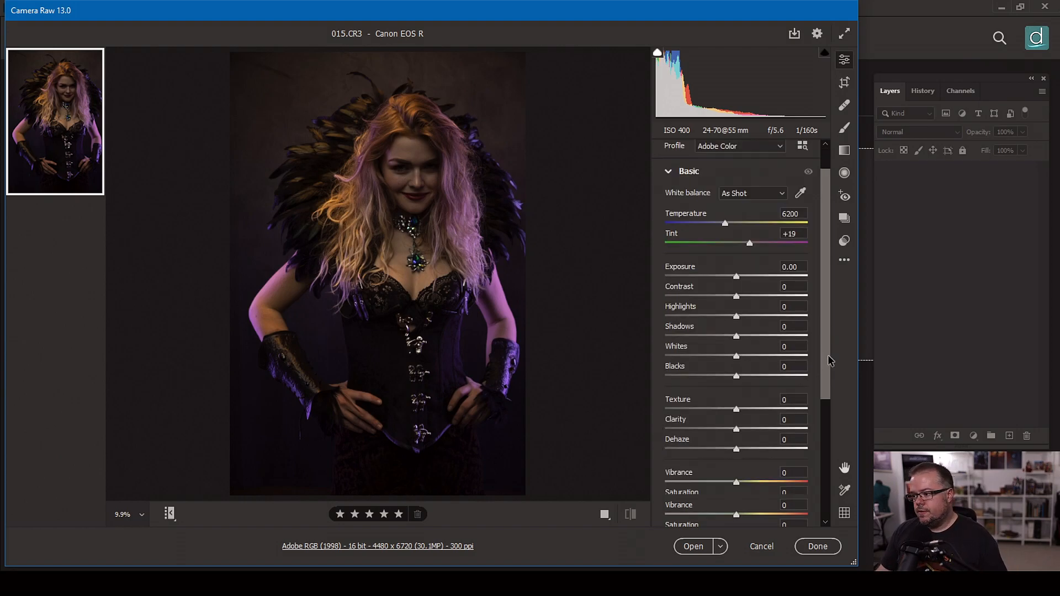
scroll(830, 359, "down", 5)
left_click(690, 487)
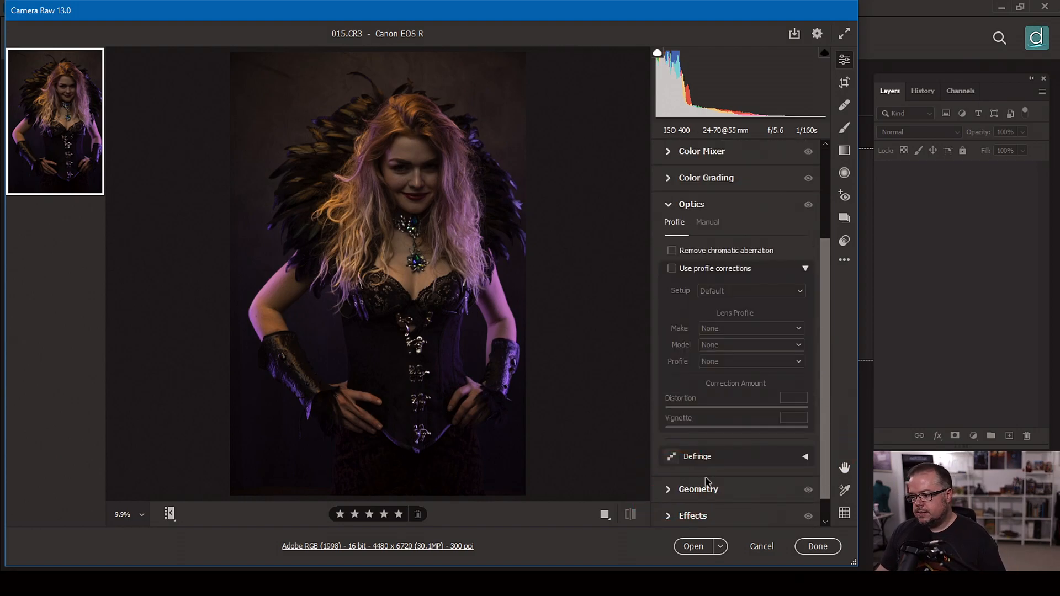
left_click(671, 269)
left_click(672, 251)
Set the Basic tones to Highlights +22, Shadows +50, Whites +10 and Blacks +8.
scroll(671, 219, "up", 4)
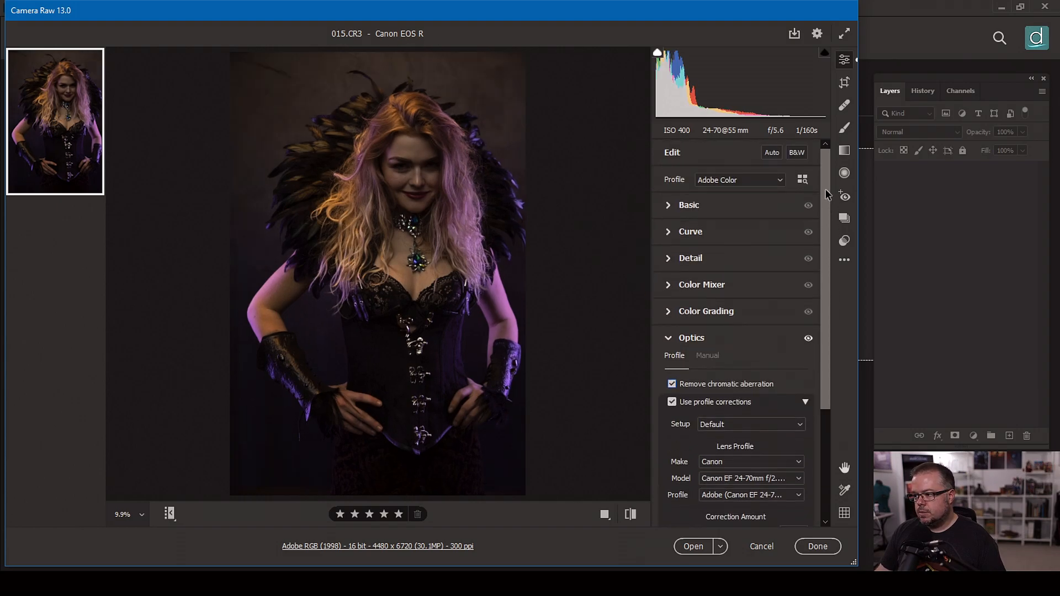
left_click(671, 216)
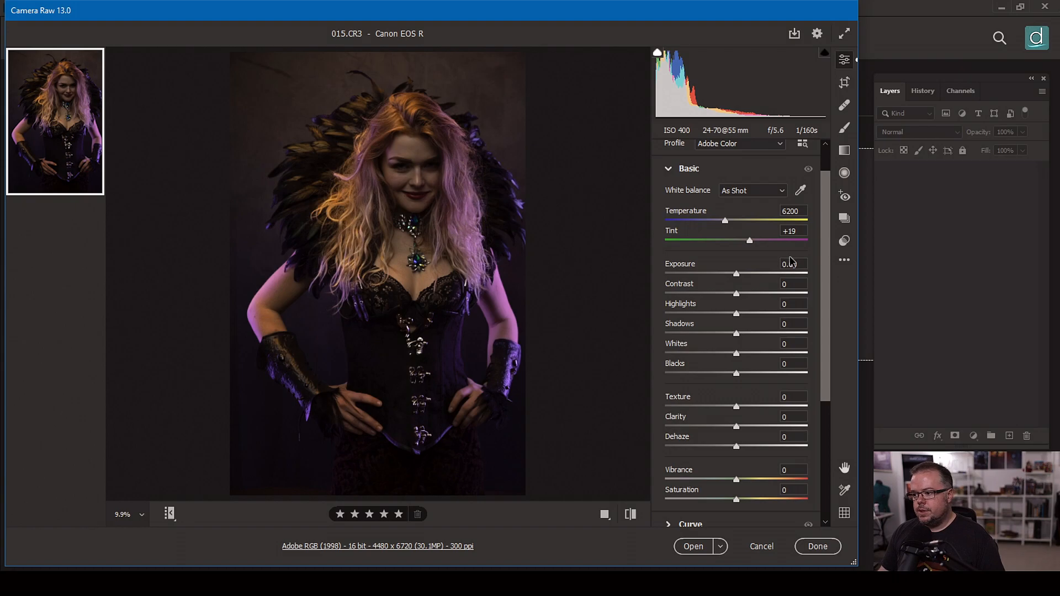
left_click_drag(736, 333, 751, 315)
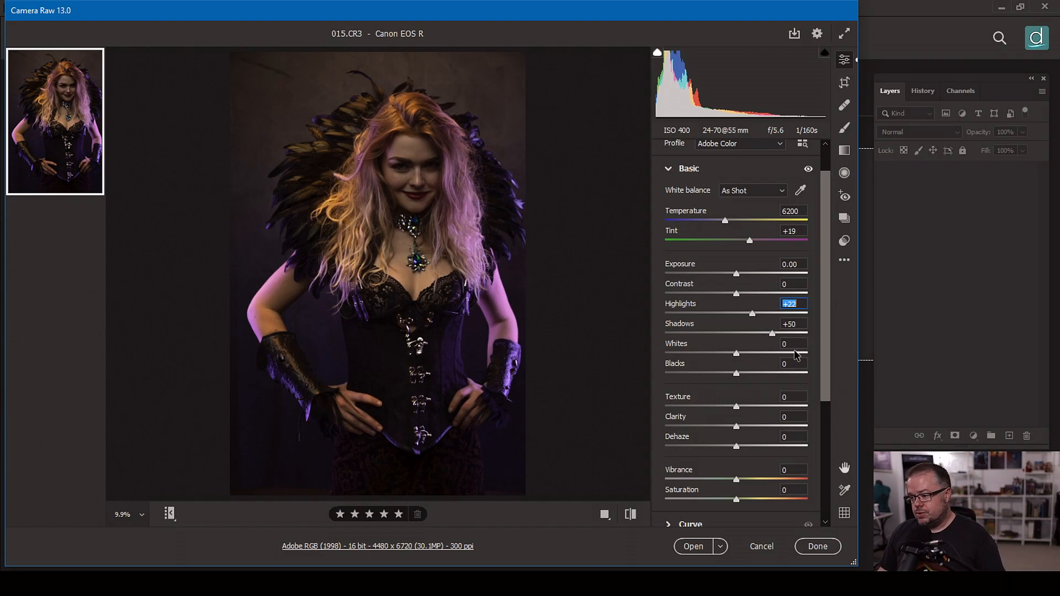
mouse_move(736, 353)
left_mouse_down()
mouse_move(745, 354)
mouse_move(742, 373)
left_mouse_up()
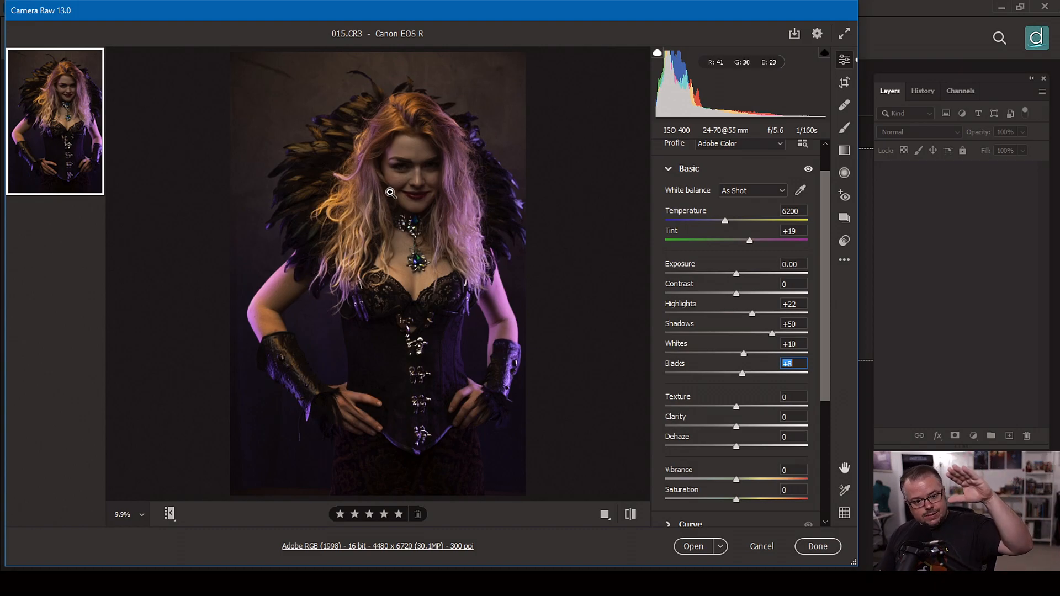
Inspect the face at 100% and try an Exposure of +1.10 before returning it to 0.00.
left_click(420, 176)
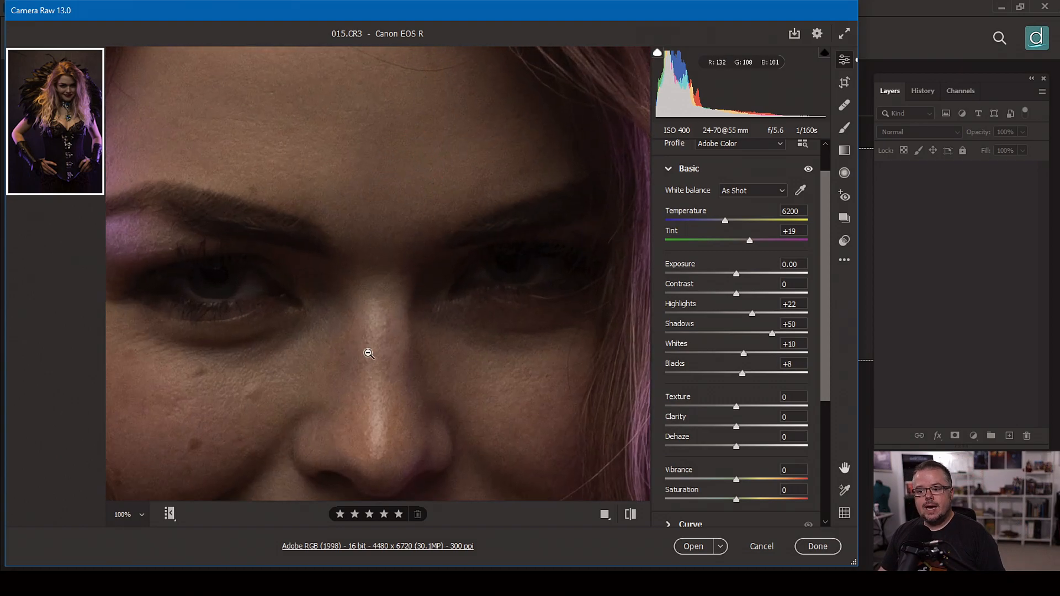
left_click(470, 357)
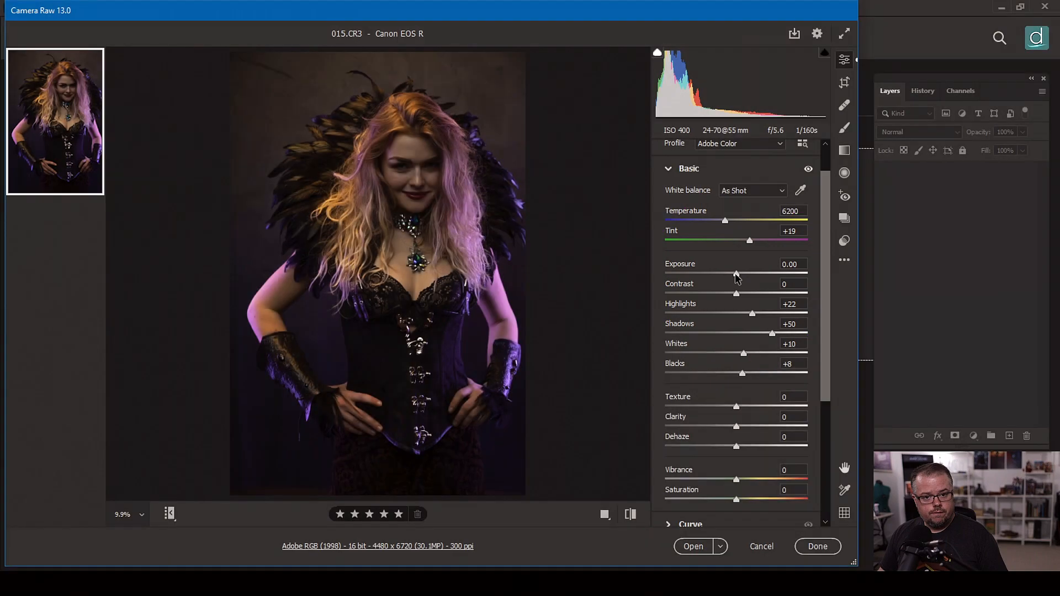
left_click_drag(737, 276, 752, 274)
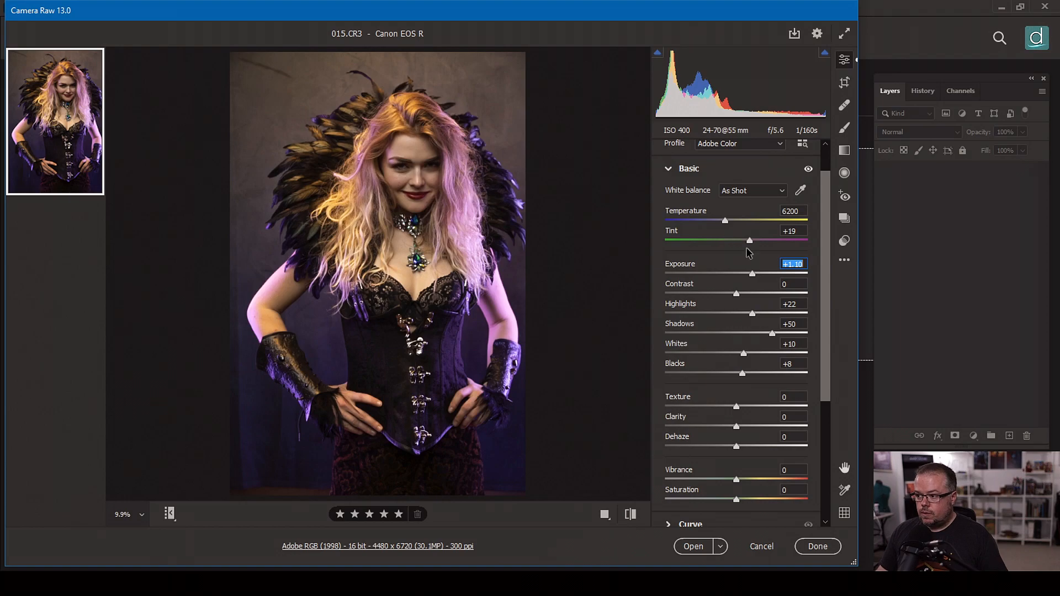
left_click_drag(752, 273, 737, 273)
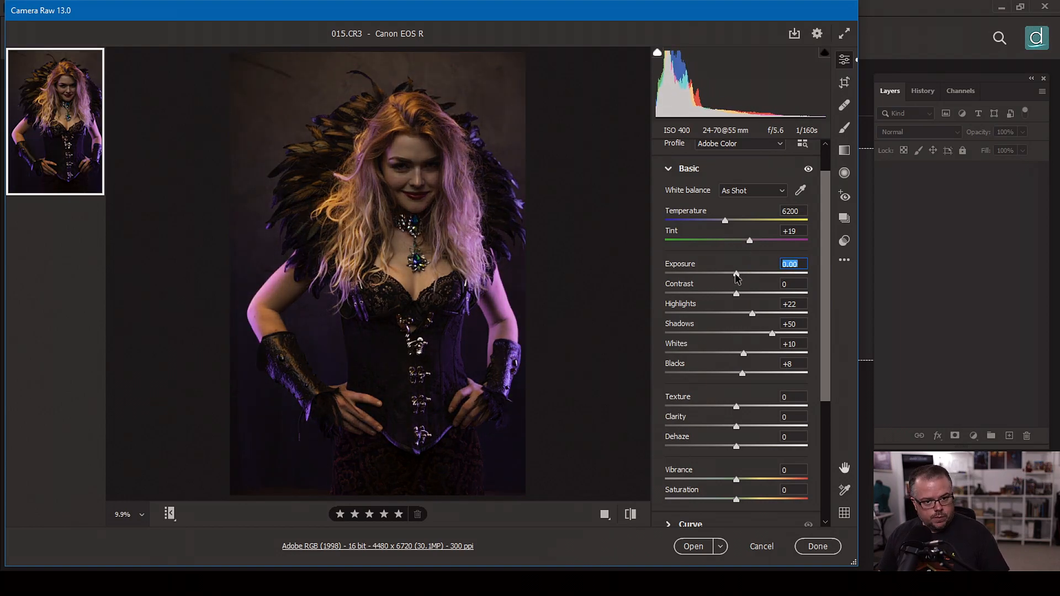
Set Contrast to +3, Texture to +7, Clarity to +7, Dehaze to +12, Vibrance to +8 and Saturation to +17.
left_click(739, 292)
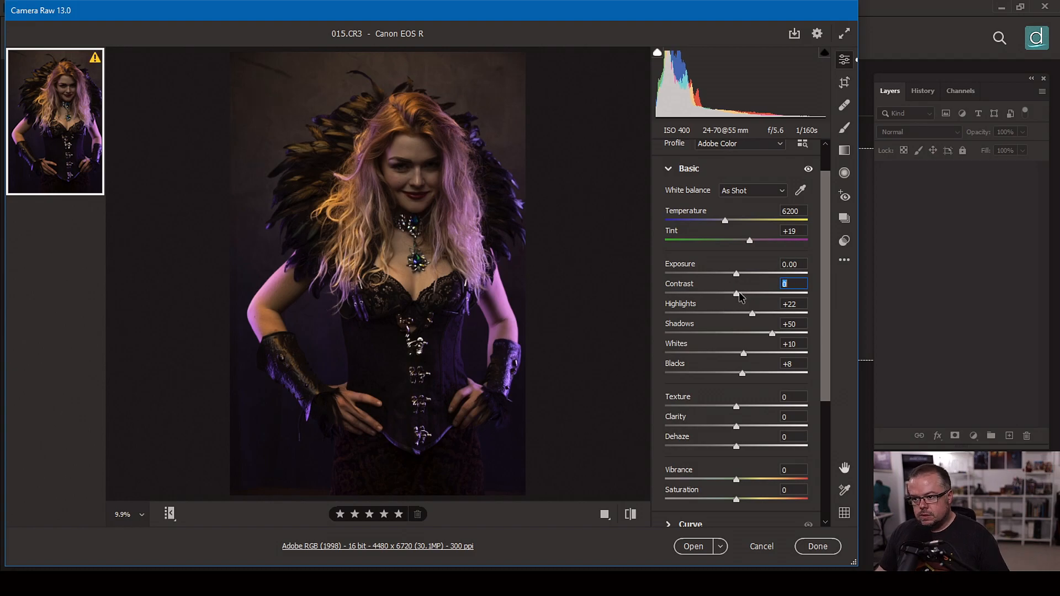
left_click(741, 407)
left_click(741, 427)
left_click(744, 446)
left_click(742, 480)
left_click(748, 499)
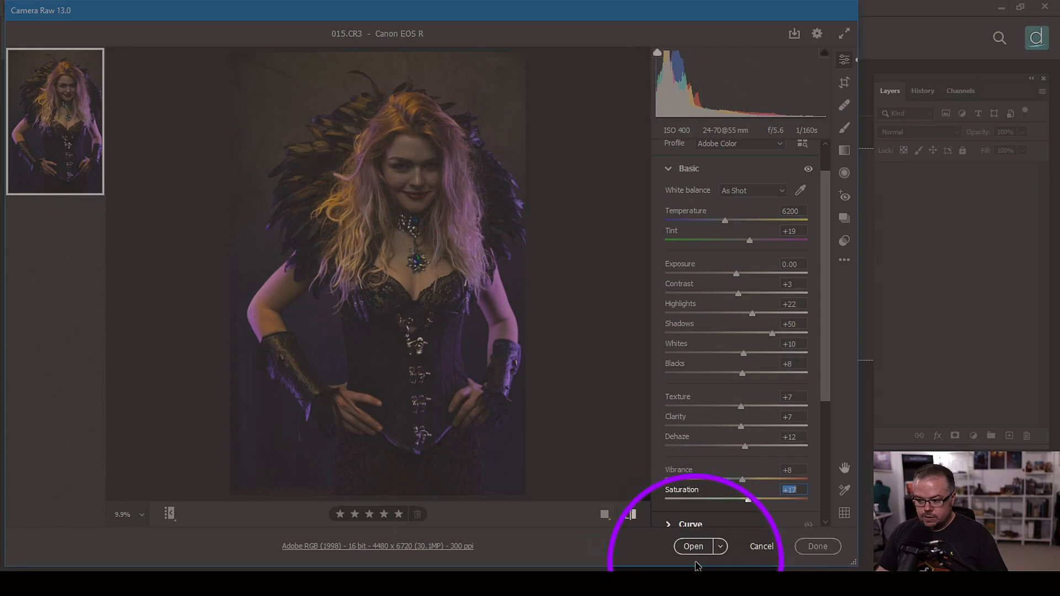
Open the adjusted raw photo in Photoshop as a smart object.
key("shift")
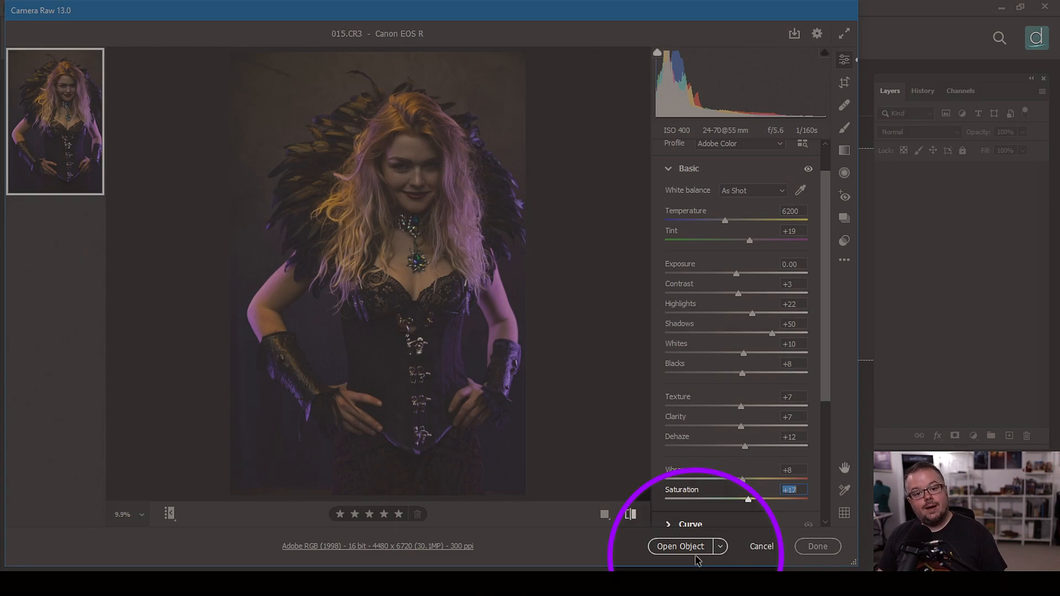
left_click(694, 547, "shift")
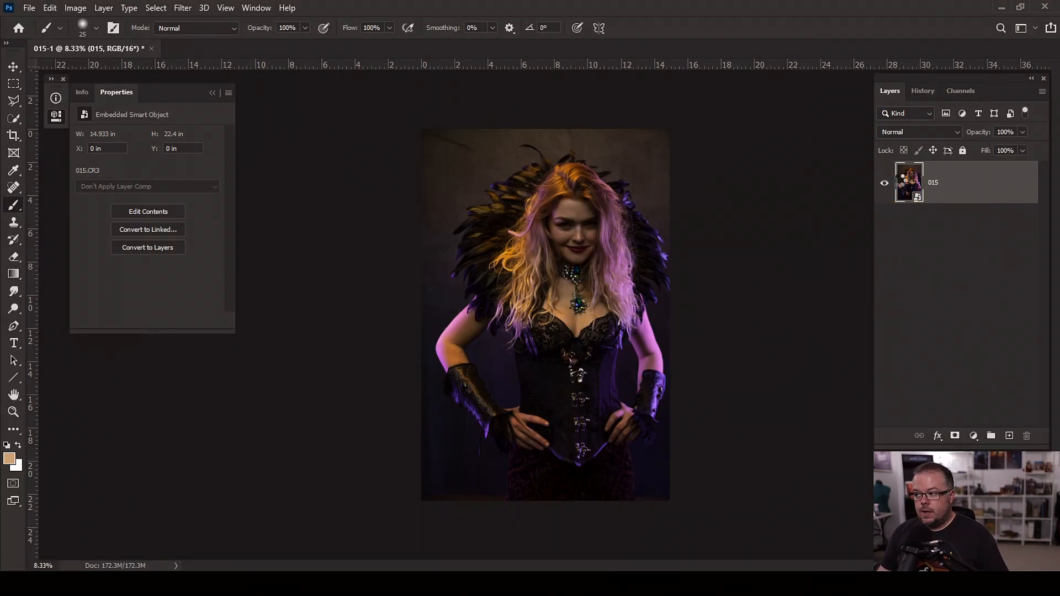
Reopen the 015 smart object's raw settings and try an Exposure of +1.80 before resetting it to 0.00.
double_click(908, 182)
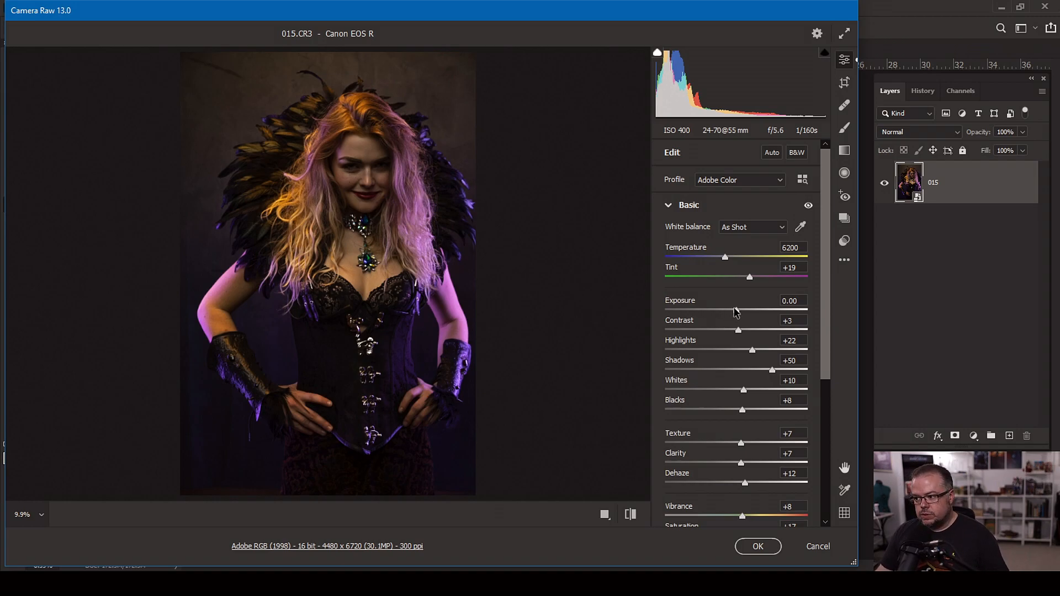
left_click_drag(736, 309, 764, 310)
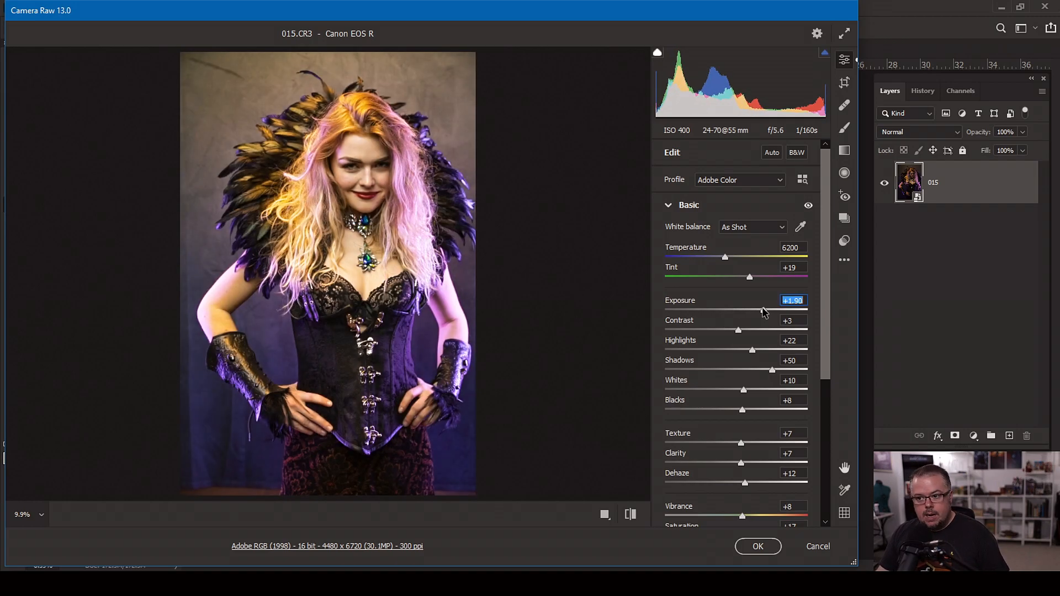
key("Down")
key("Down")
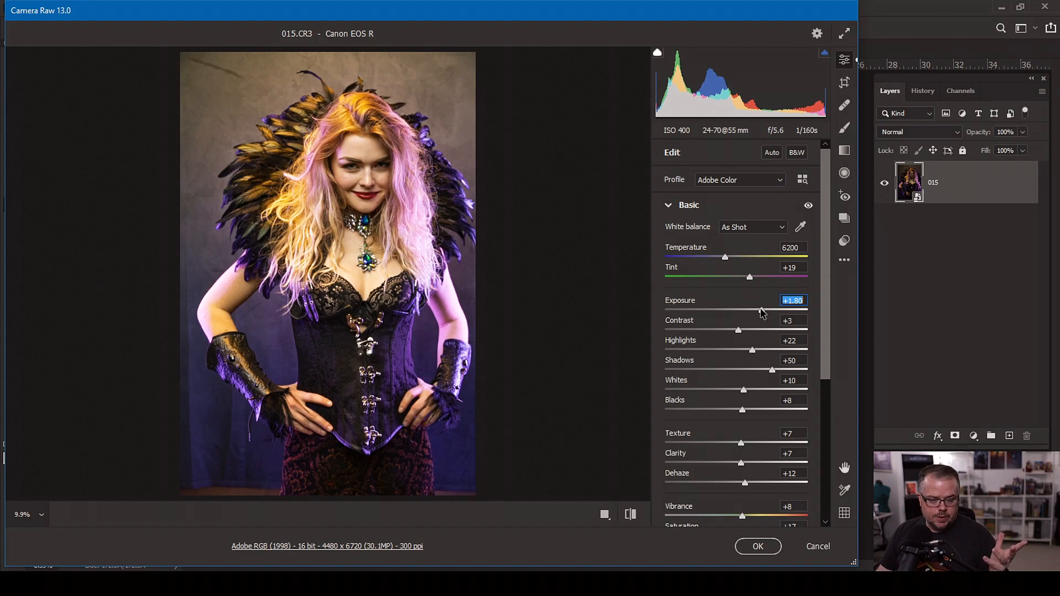
left_click_drag(762, 310, 736, 314)
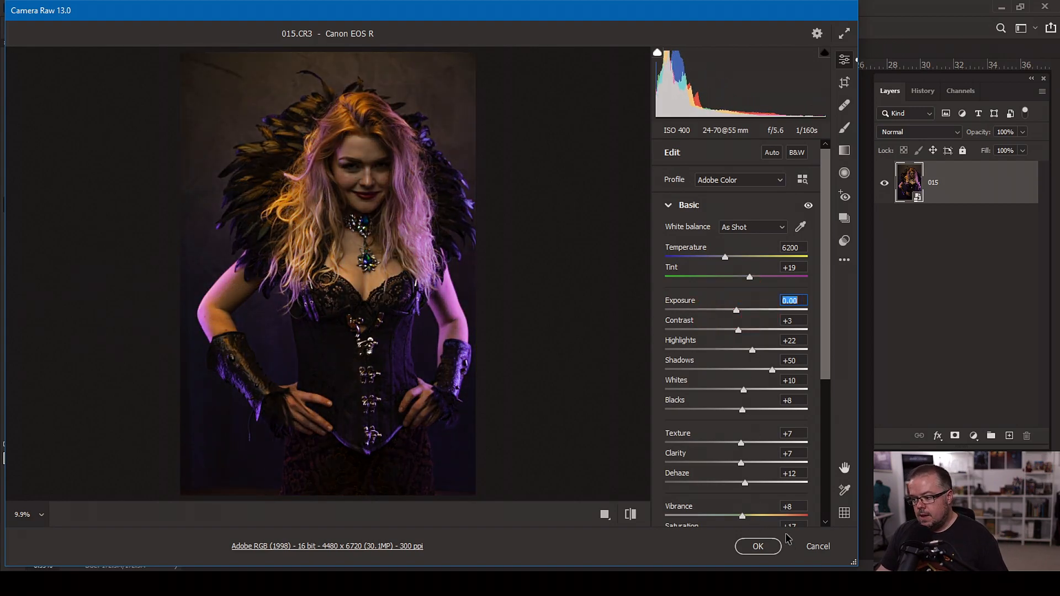
left_click(776, 552)
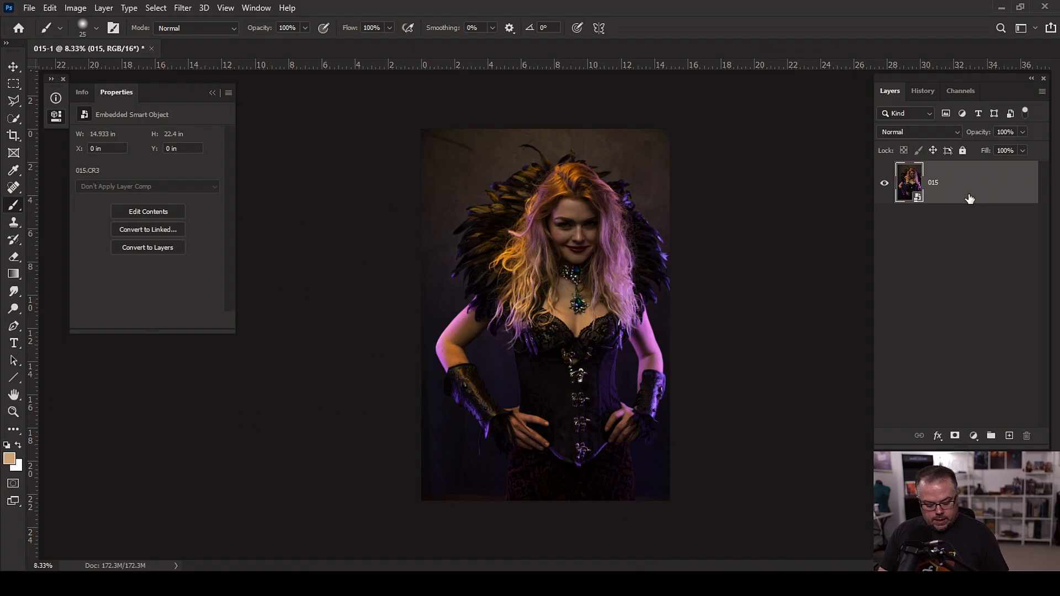
Try an Exposure of +1.60 on a plain duplicate of the 015 layer, and delete that duplicate.
key("ctrl+j")
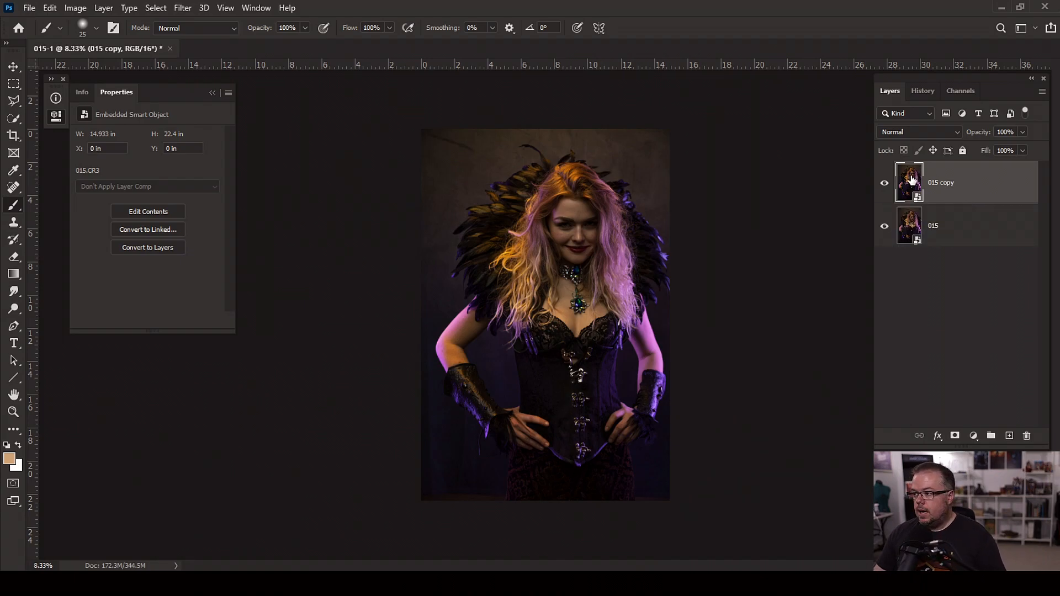
double_click(912, 181)
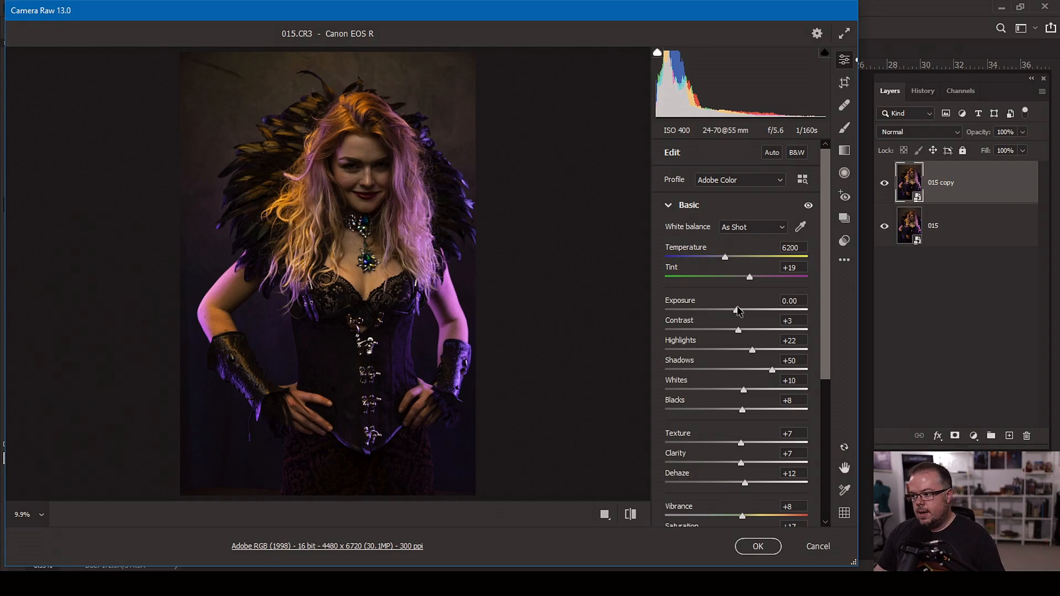
left_click_drag(736, 310, 759, 310)
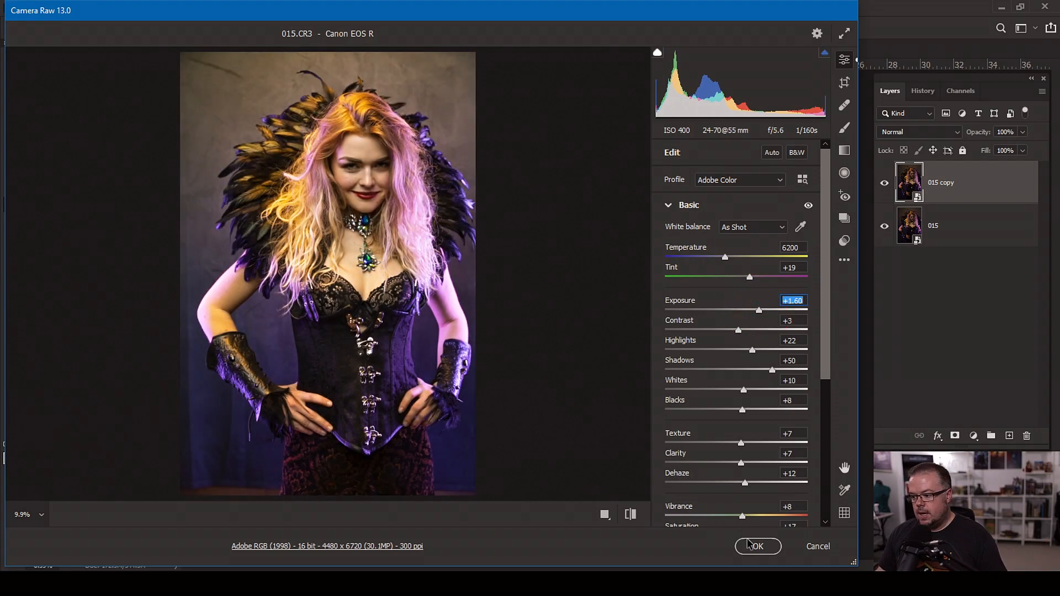
left_click(758, 546)
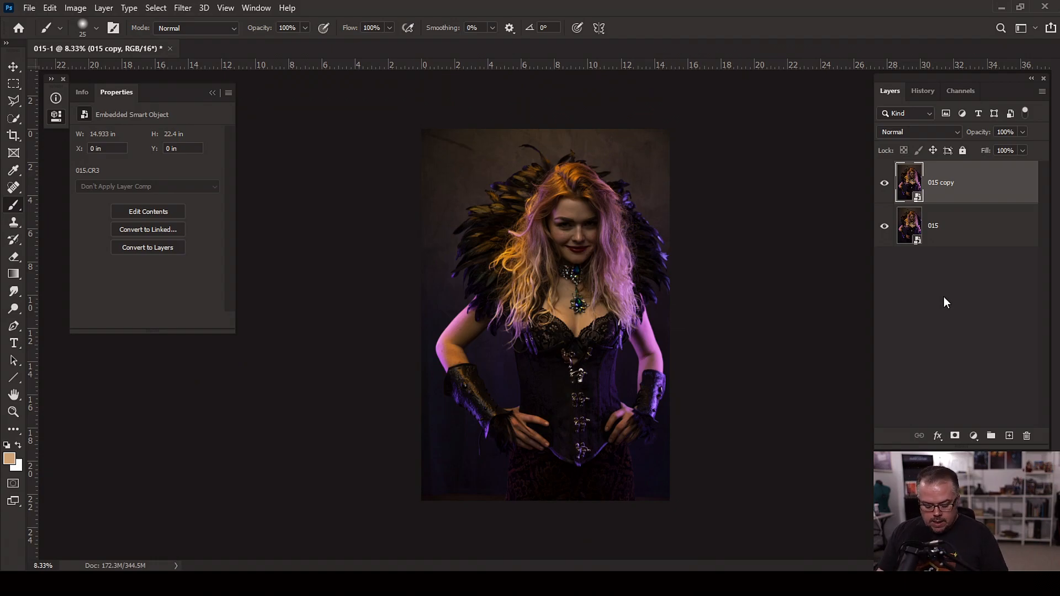
key("Delete")
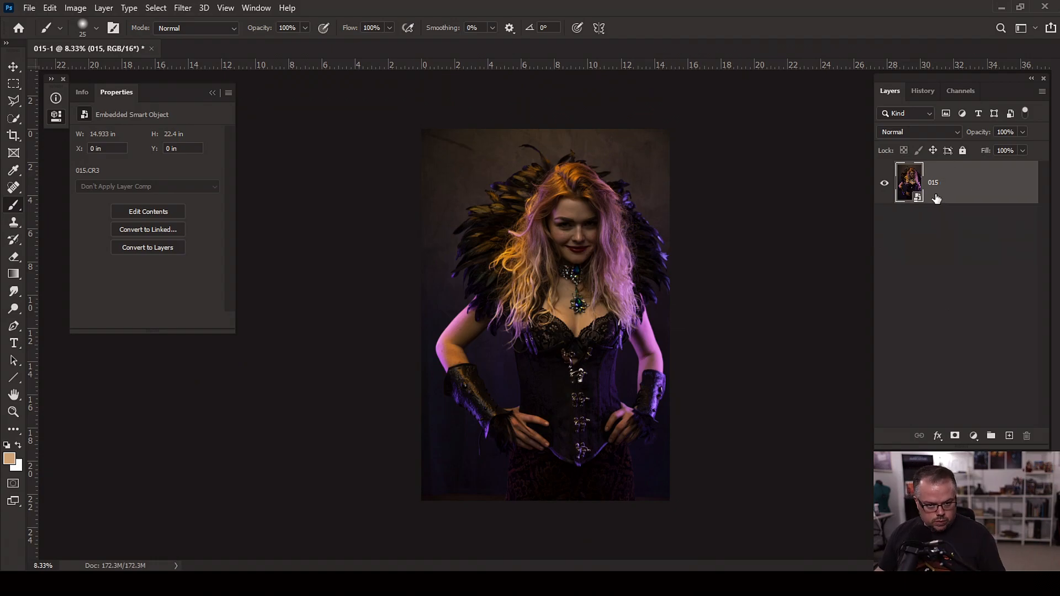
Create an independent smart object copy of the 015 layer and set the copy's raw Exposure to +1.10.
right_click(974, 188)
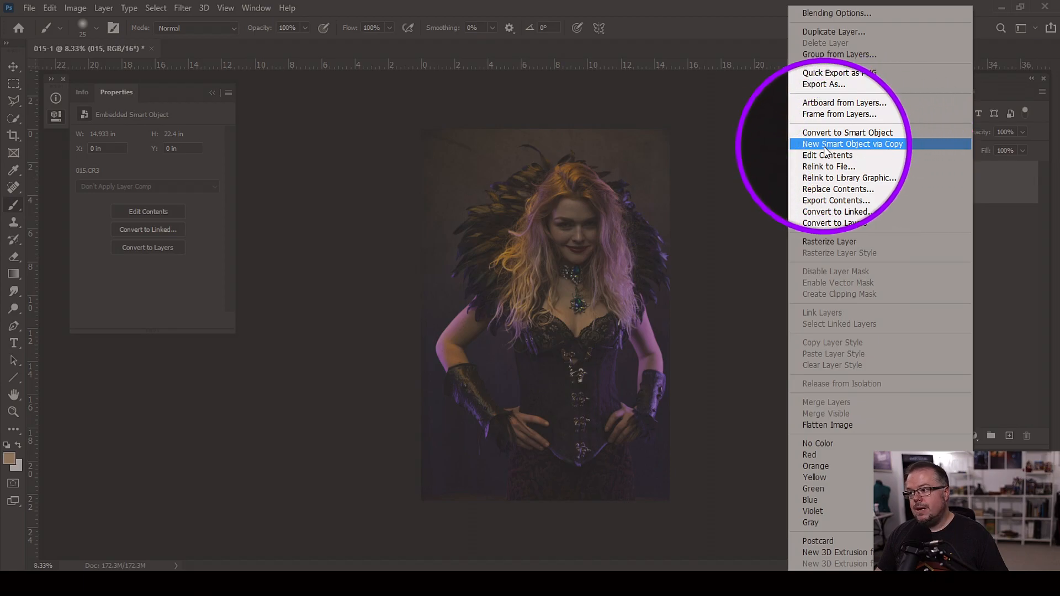
left_click(898, 145)
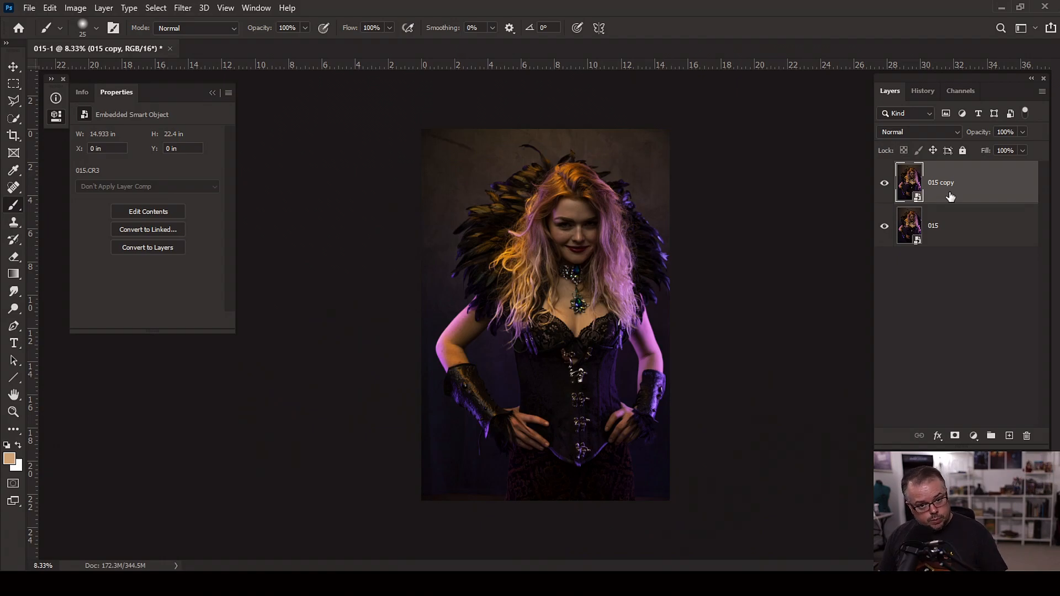
double_click(909, 181)
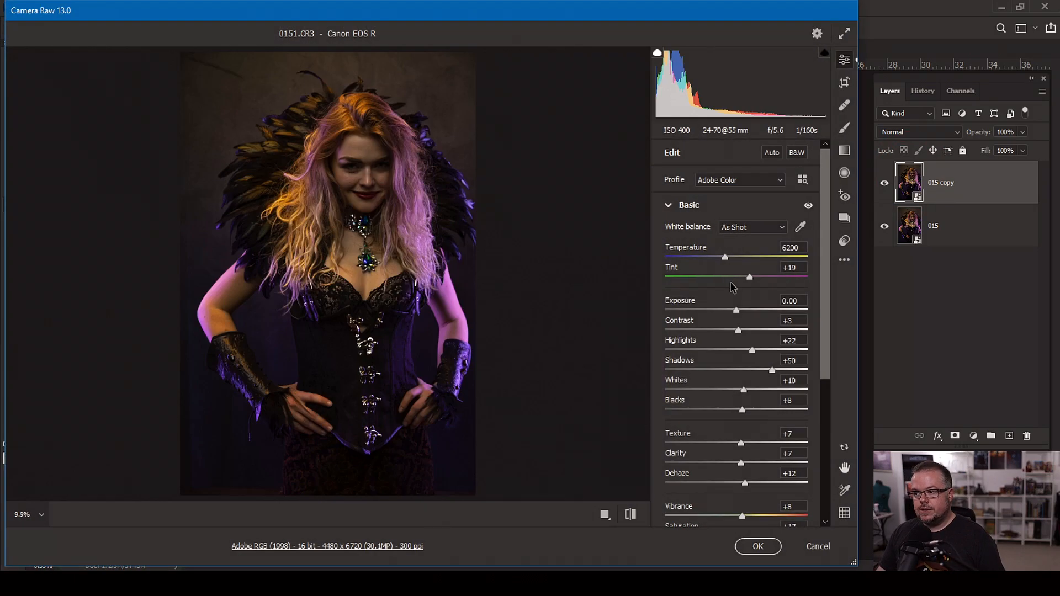
left_click_drag(736, 310, 756, 310)
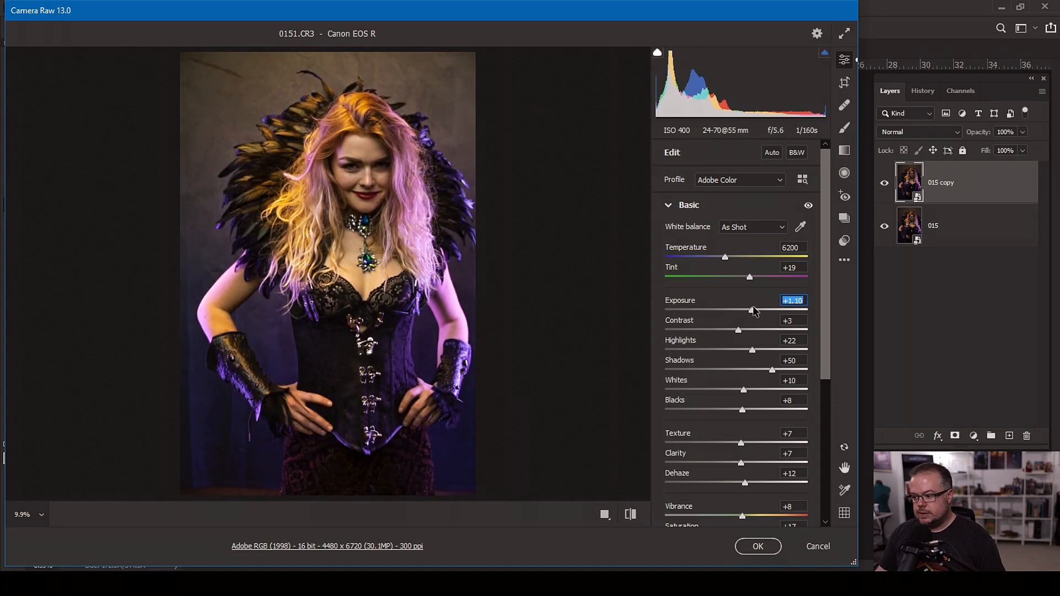
left_click(766, 547)
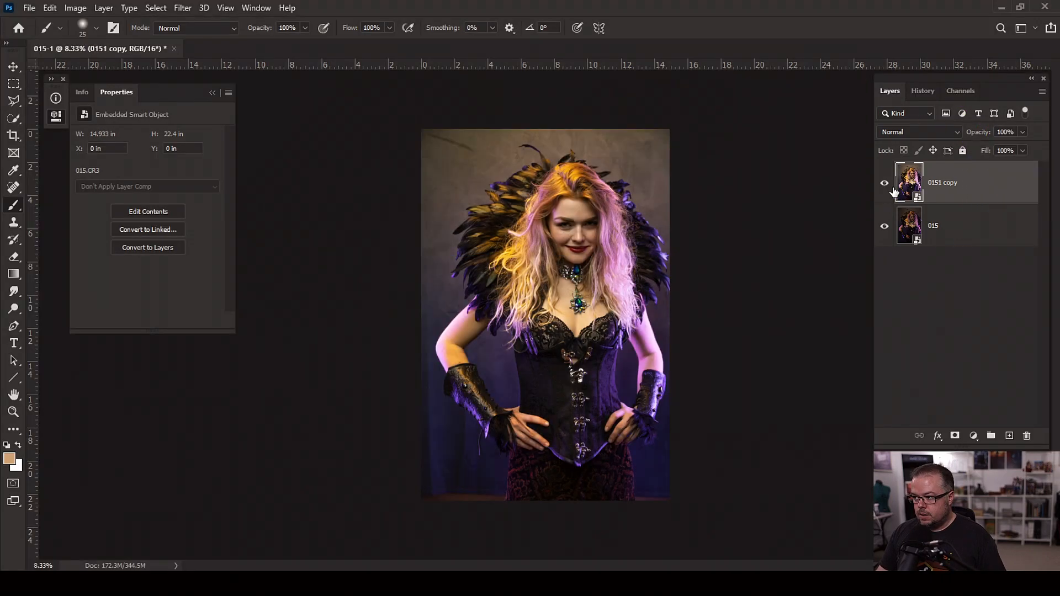
Compare the bright and dark versions by toggling the 0151 copy layer's visibility, and leave that layer hidden.
left_click(884, 183)
left_click(884, 183)
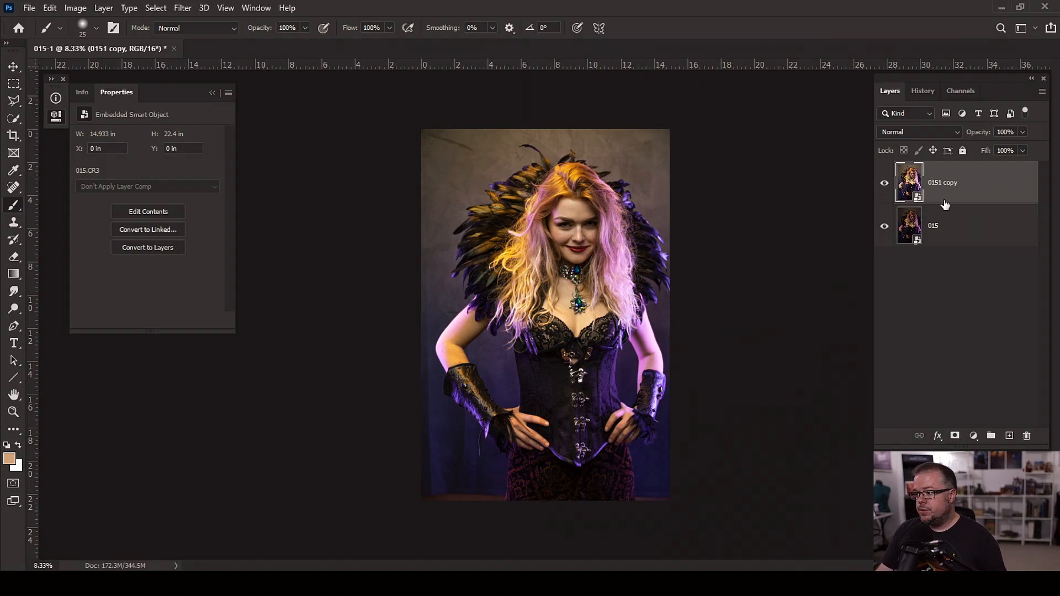
left_click(884, 182)
Start a Levels adjustment on the 015 layer and set its RGB input levels to 11, 1.29 and 205.
left_click(954, 237)
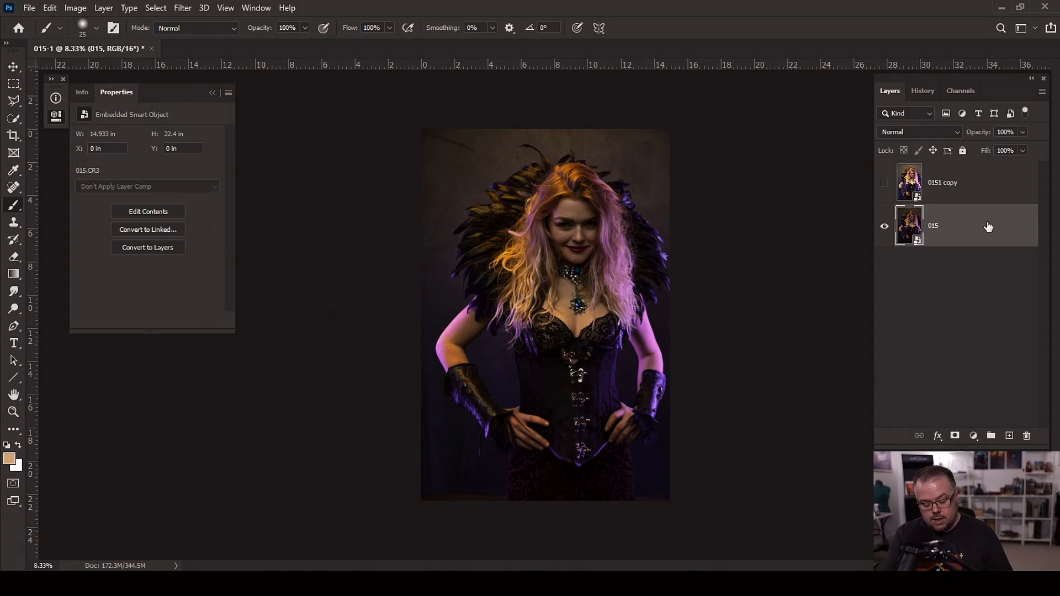
key("ctrl+l")
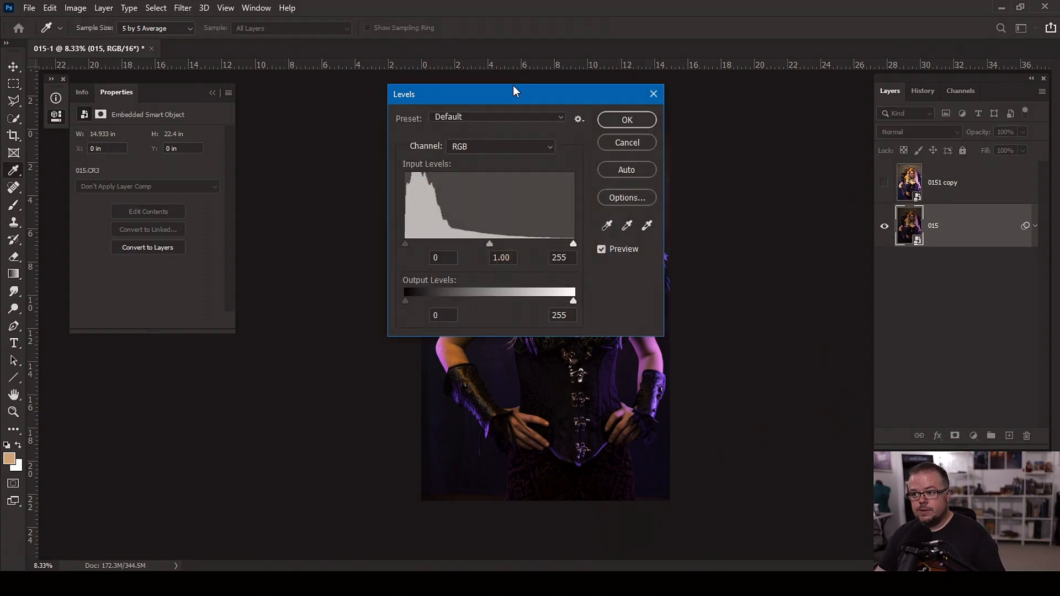
left_click_drag(512, 91, 260, 106)
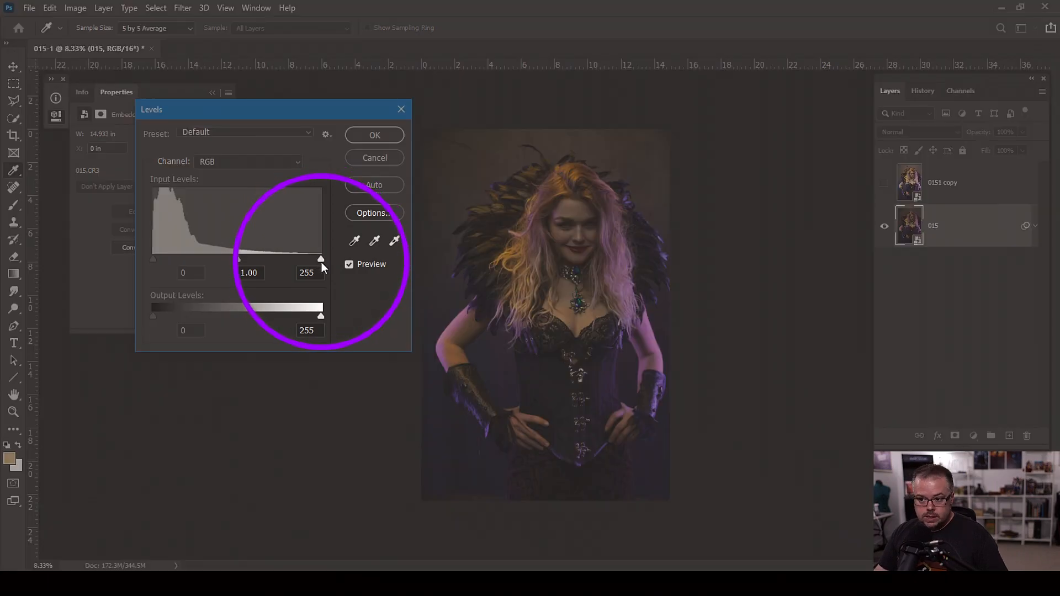
left_click_drag(321, 260, 287, 255)
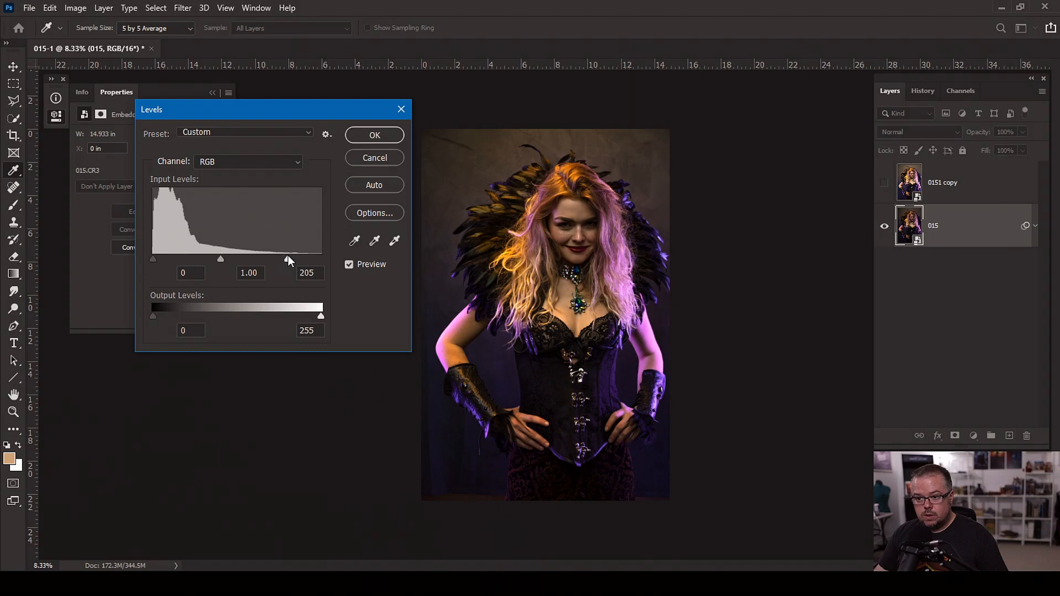
left_click_drag(220, 259, 160, 257)
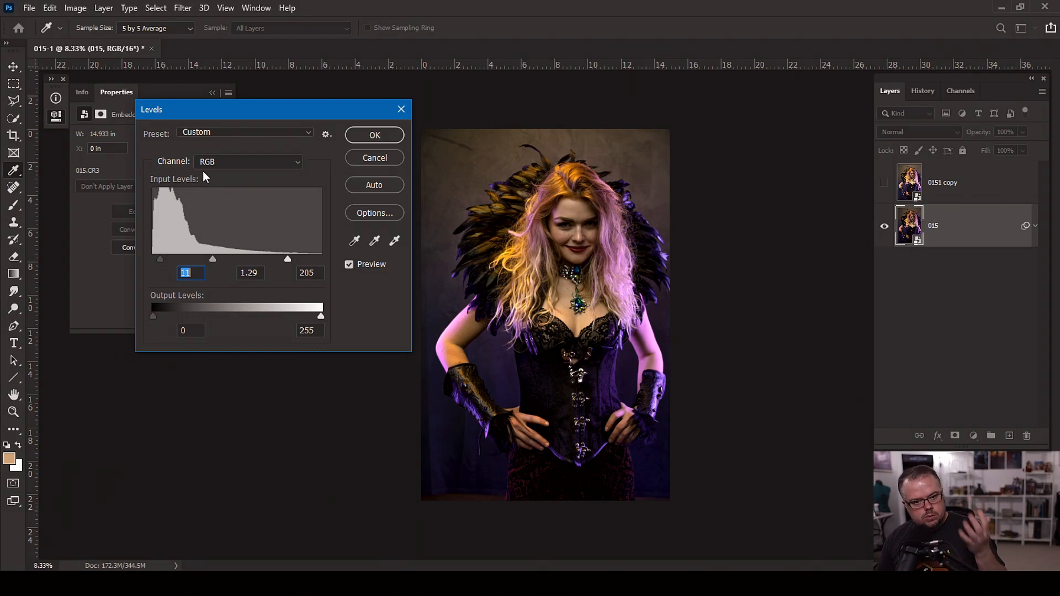
Apply the Levels adjustment to the 015 layer and re-edit the smart filter to RGB input levels 28, 1.29 and 171.
left_click(372, 135)
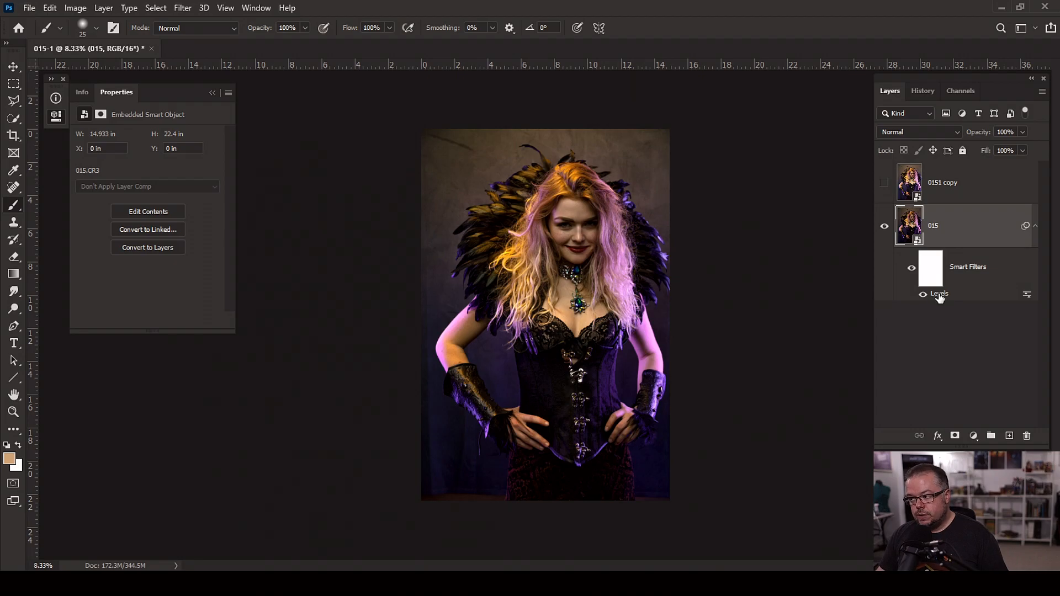
double_click(939, 295)
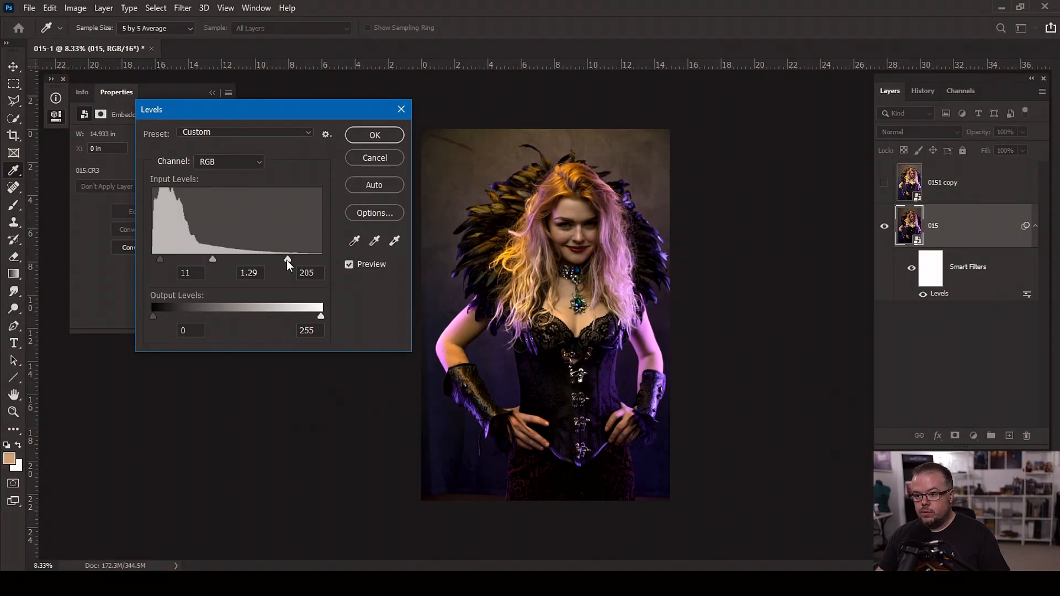
left_click_drag(286, 260, 266, 257)
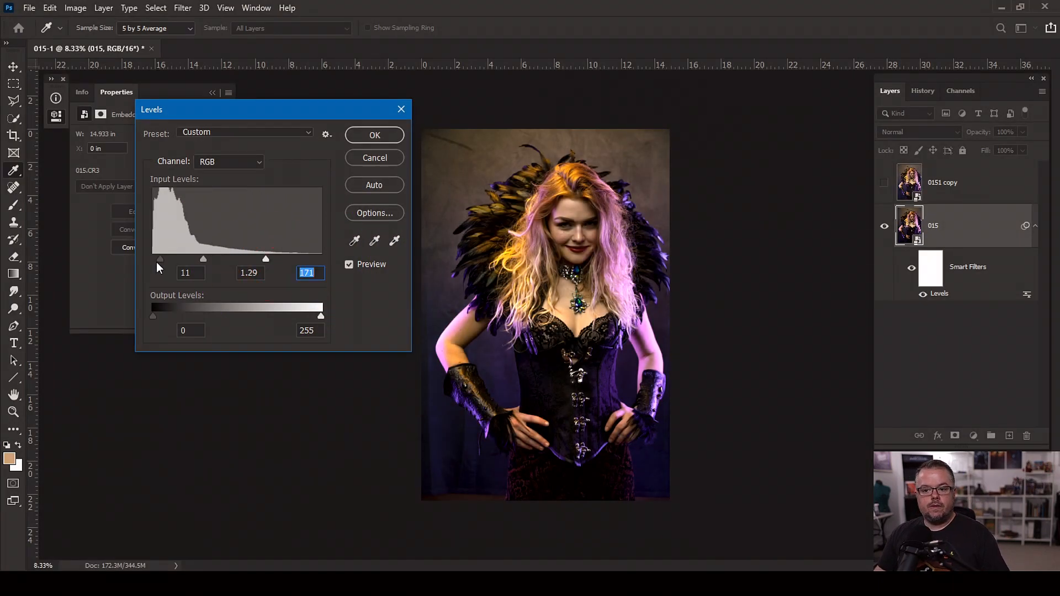
left_click_drag(158, 257, 172, 258)
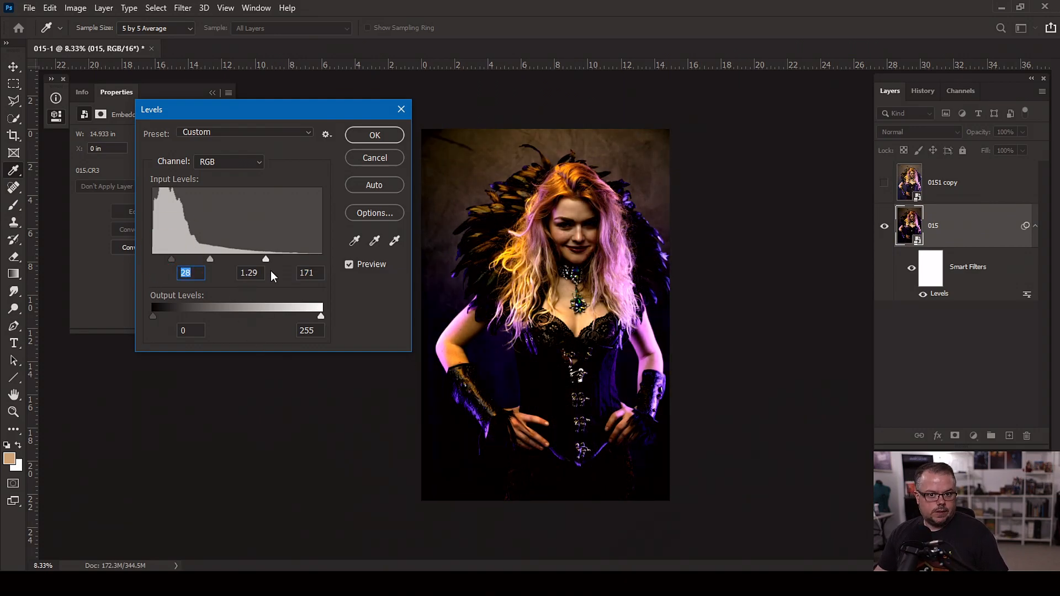
left_click(370, 135)
key("b")
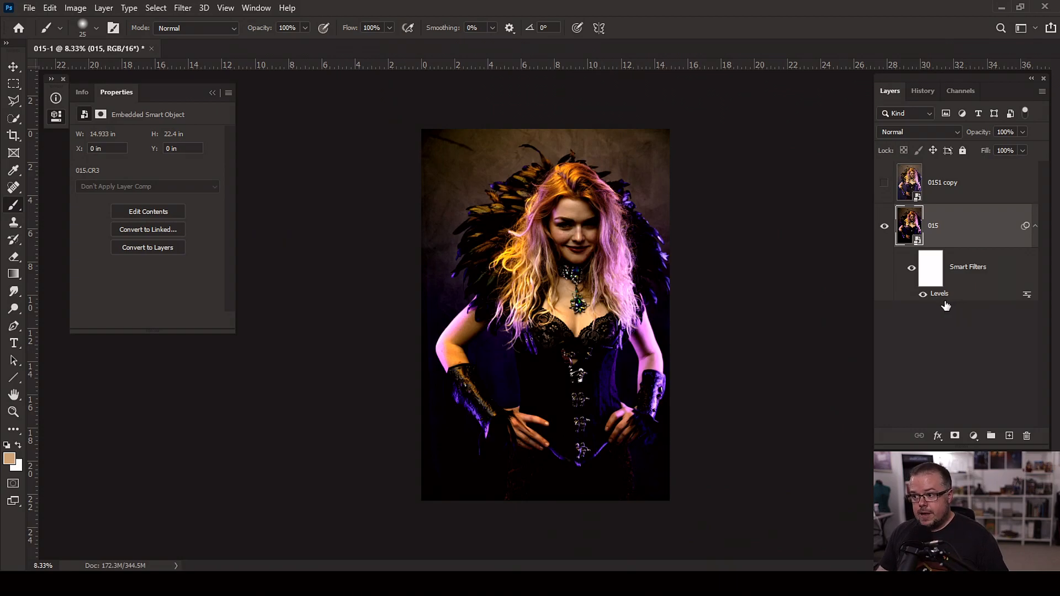
Re-edit the Levels smart filter on the 015 layer to extreme input levels of 0, 0.01 and 171.
double_click(940, 295)
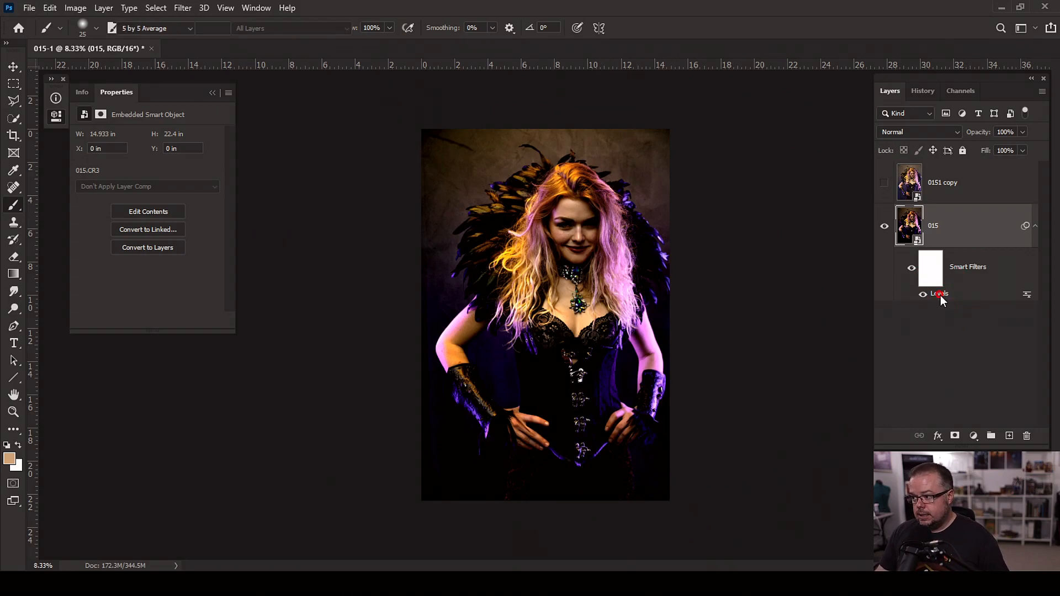
left_click_drag(168, 256, 393, 255)
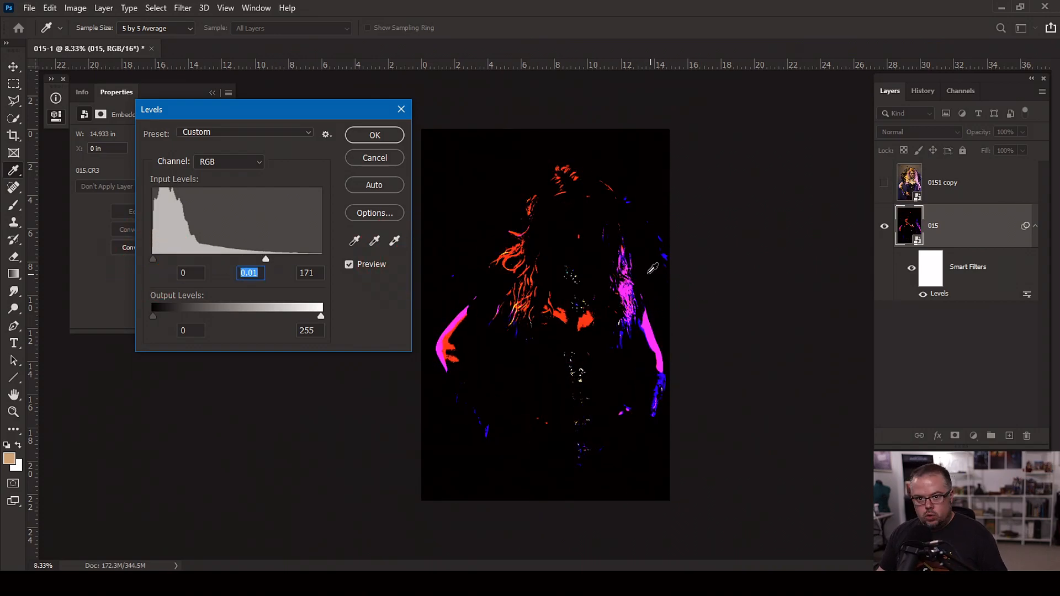
left_click(359, 135)
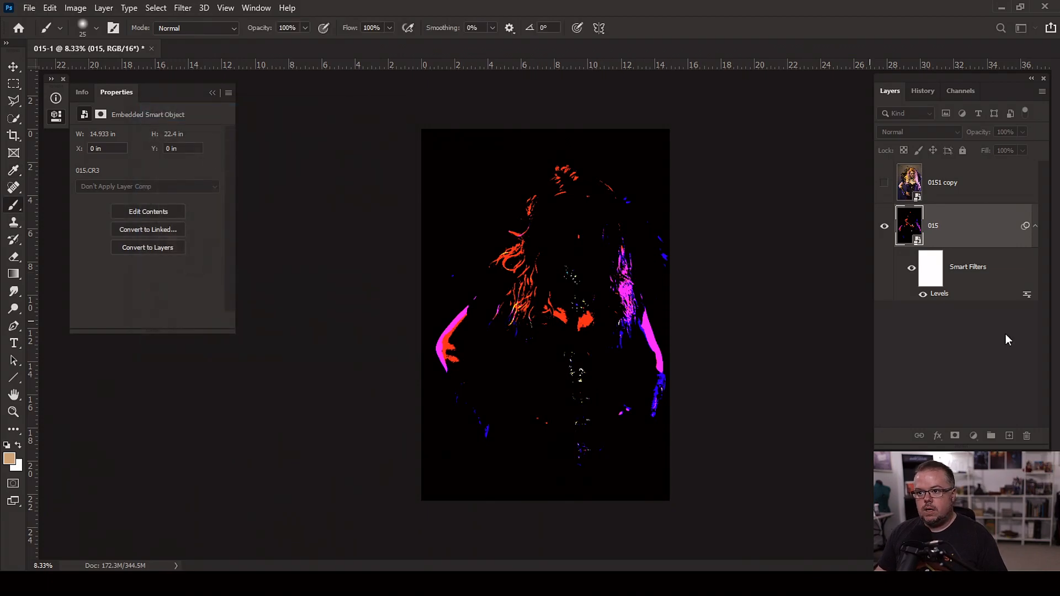
Brighten the portrait again in the Levels smart filter by setting the midtone input to 1.11 and readjusting the white input.
double_click(938, 294)
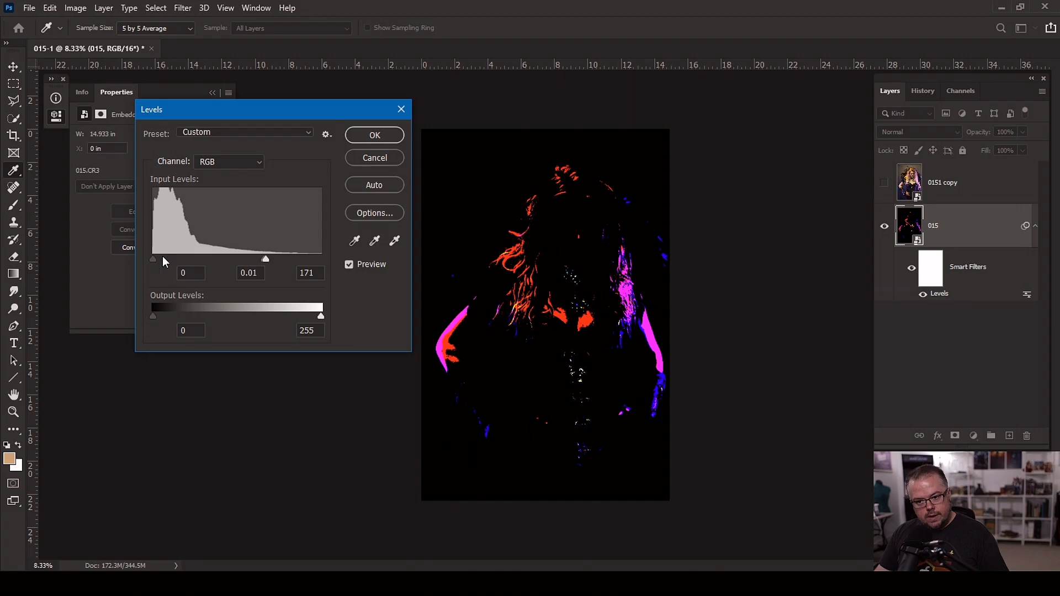
left_click_drag(265, 259, 213, 255)
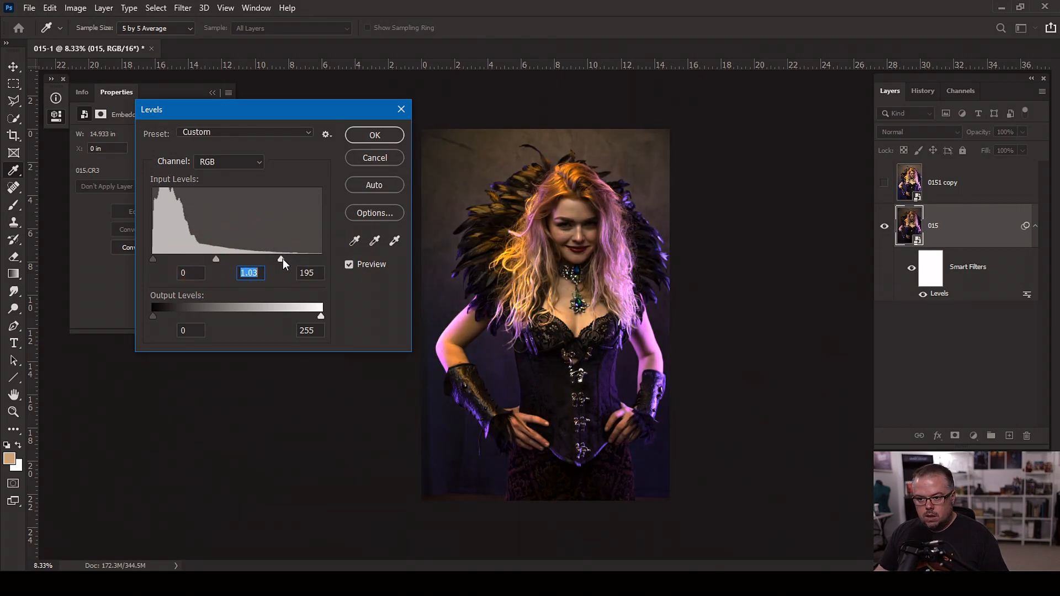
left_click_drag(280, 258, 292, 259)
left_click_drag(224, 258, 220, 259)
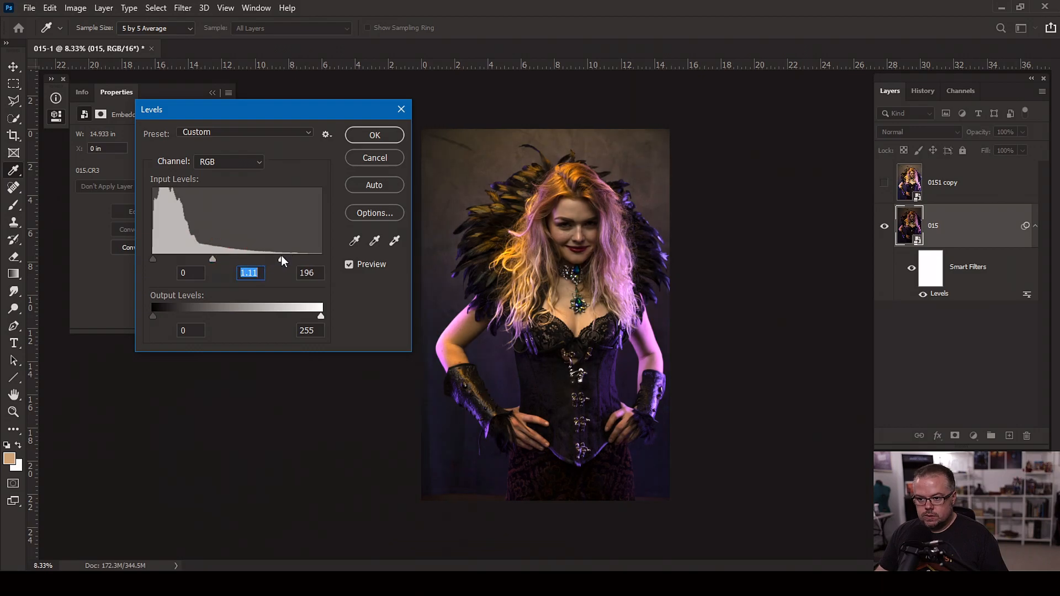
left_click_drag(291, 259, 274, 259)
left_click(366, 136)
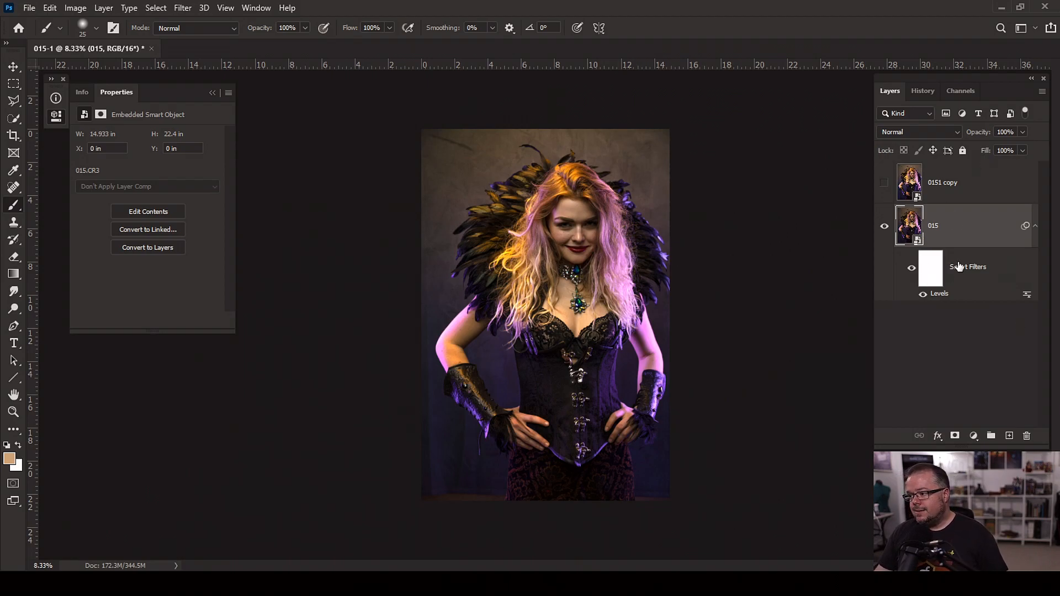
Delete the filter mask and the Levels smart filter from the 015 layer.
left_click_drag(931, 275, 1026, 436)
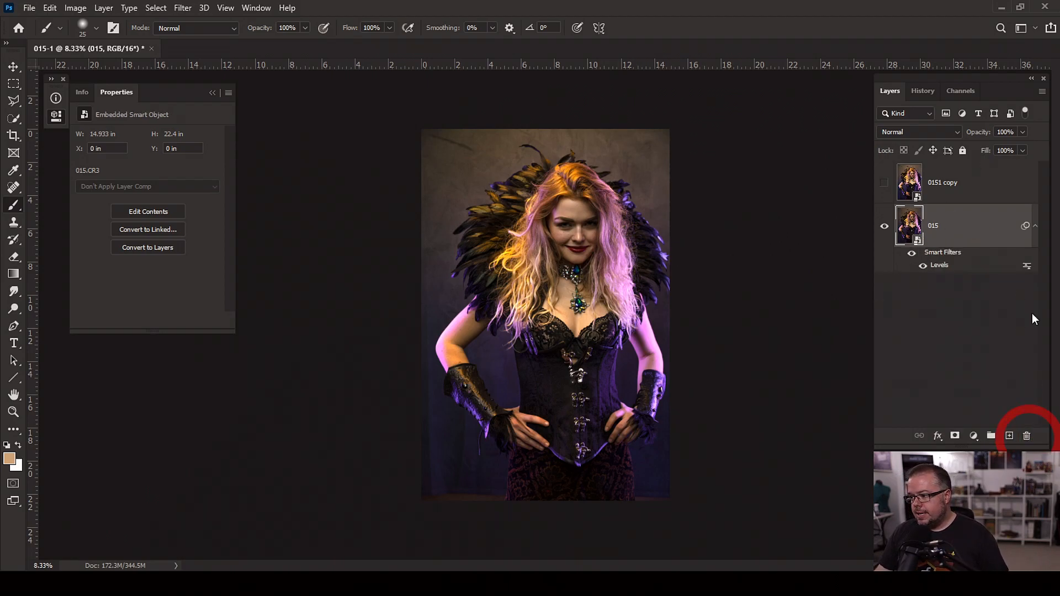
left_click_drag(942, 265, 1026, 436)
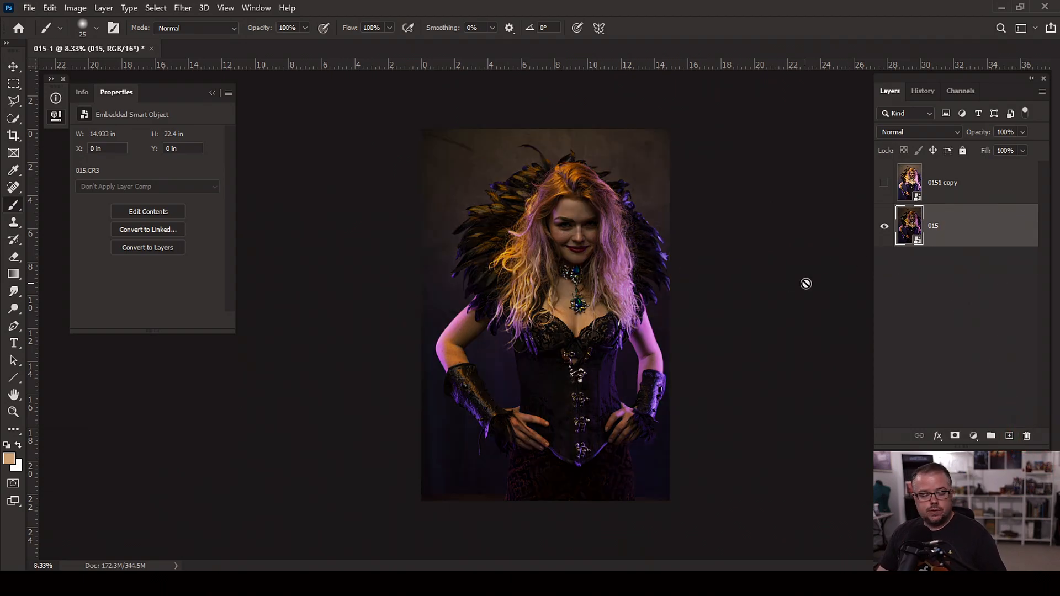
Show the 0151 copy layer, add a layer mask to it, and invert the mask to black.
left_click(884, 183)
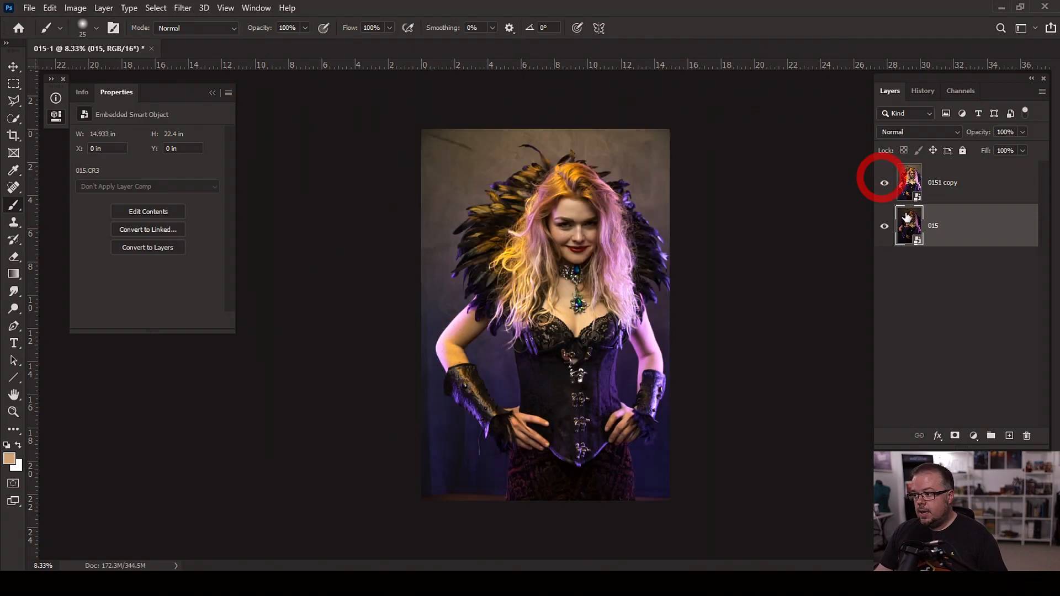
left_click(974, 185)
left_click(954, 437)
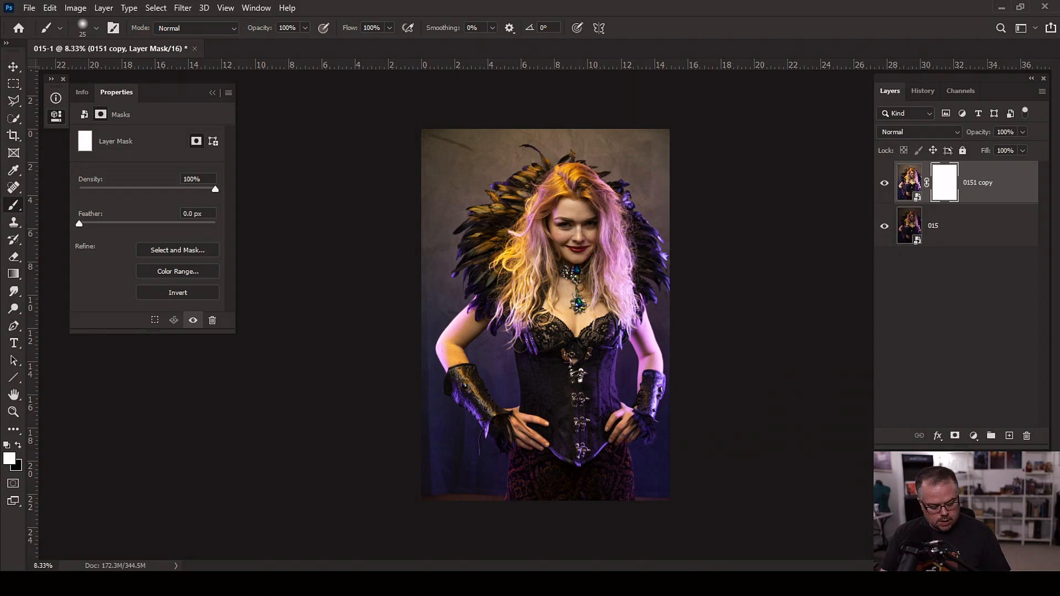
key("ctrl+i")
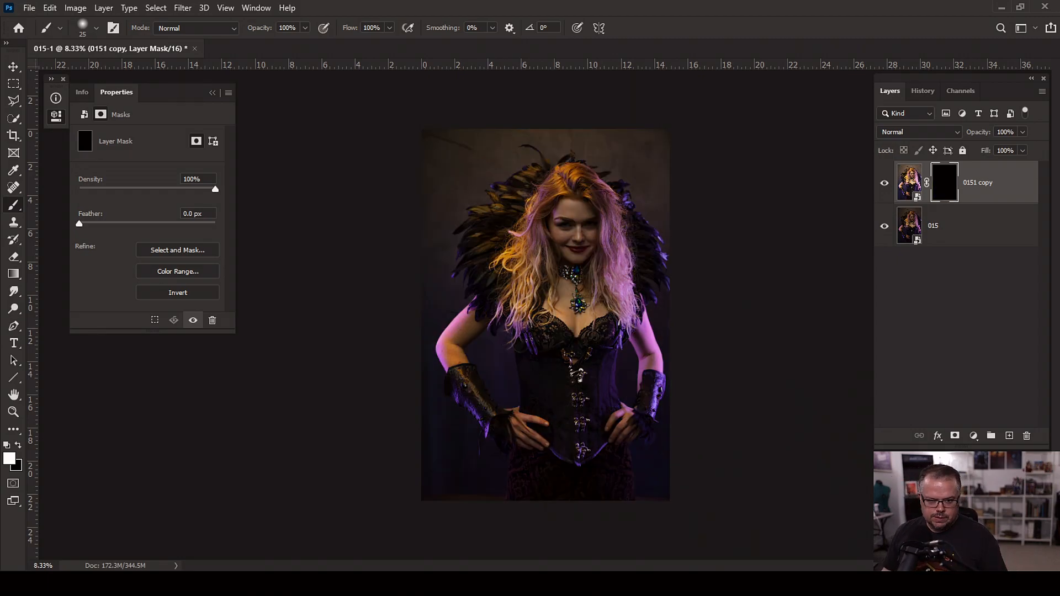
Set the brush to 10% flow and a size of 1300 px for painting on the 0151 copy layer's mask.
key("shift+1")
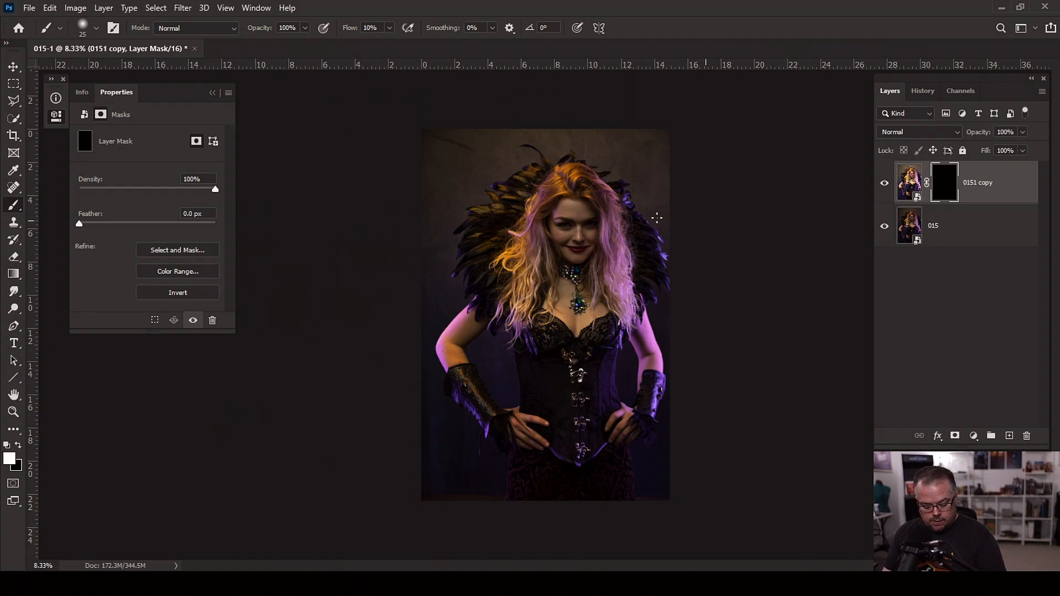
key("bracketright")
key("bracketright")
key("bracketright")
key("bracketright")
key("bracketright")
key("bracketright")
key("bracketright")
key("bracketright")
key("bracketright")
key("bracketright")
key("bracketright")
key("bracketright")
key("bracketright")
key("bracketright")
key("bracketright")
key("bracketright")
key("bracketright")
key("bracketright")
key("bracketright")
key("bracketright")
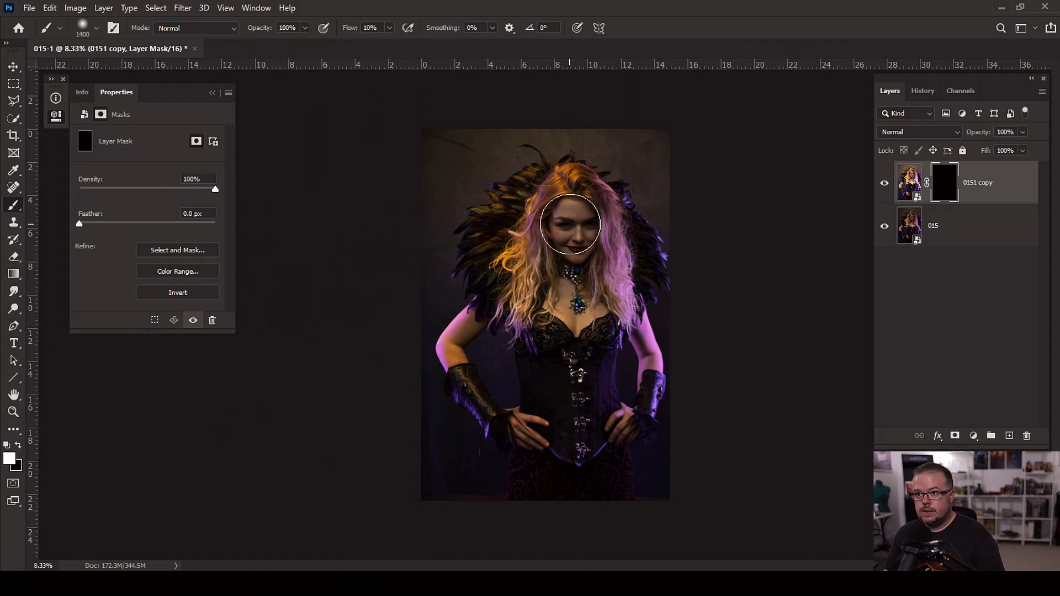
key("bracketleft")
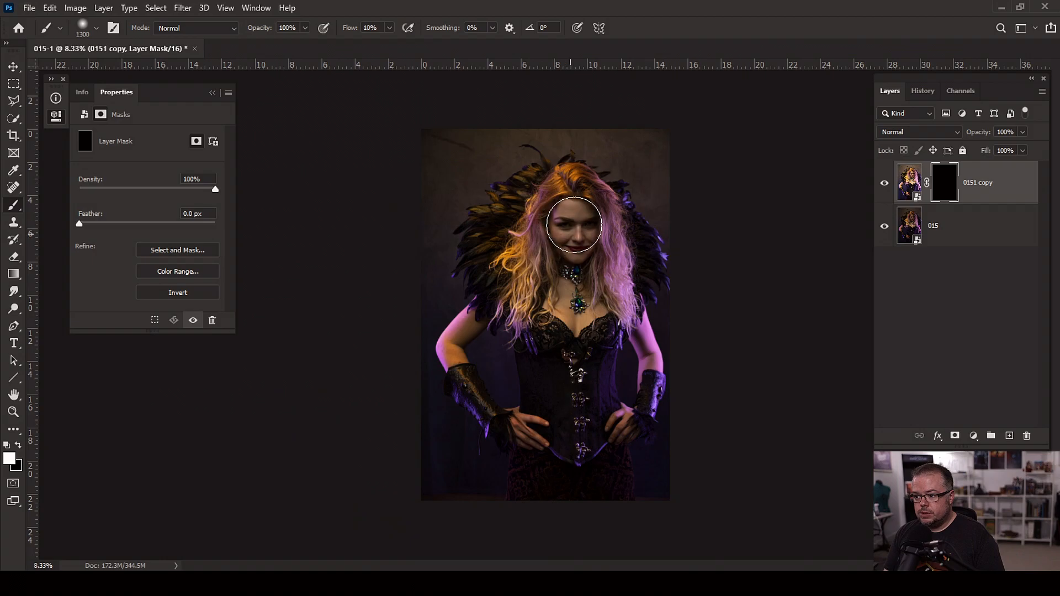
Paint white on the 0151 copy mask over the face and hair to reveal the brighter version, adjusting the brush size between strokes.
mouse_move(574, 246)
left_mouse_down()
mouse_move(574, 309)
mouse_move(599, 255)
left_mouse_up()
key("bracketright")
key("bracketright")
key("bracketleft")
key("bracketleft")
key("bracketleft")
key("bracketleft")
mouse_move(590, 180)
left_mouse_down()
mouse_move(544, 205)
mouse_move(548, 220)
mouse_move(598, 227)
mouse_move(605, 258)
mouse_move(537, 235)
mouse_move(538, 268)
left_mouse_up()
Reveal the brighter version from the corset up to the neck on the mask with a 900 px brush, and return the brush to 1300 px.
key("bracketleft")
key("bracketleft")
key("bracketleft")
key("bracketleft")
key("bracketleft")
key("bracketleft")
key("bracketleft")
key("bracketleft")
key("bracketright")
key("bracketright")
key("bracketright")
key("bracketright")
key("bracketright")
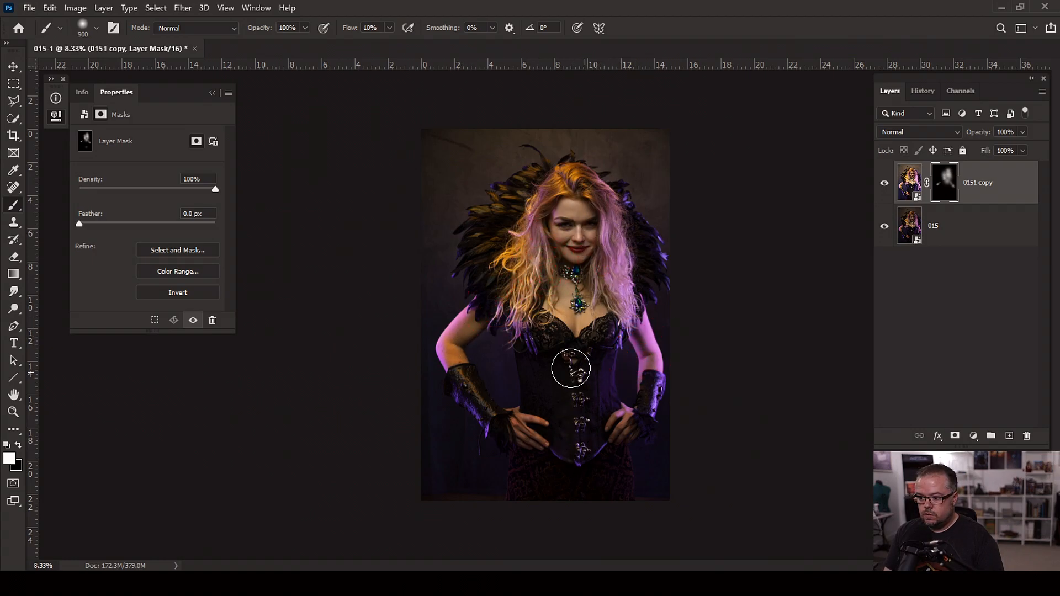
mouse_move(574, 332)
left_mouse_down()
mouse_move(623, 219)
mouse_move(589, 253)
left_mouse_up()
key("bracketright")
key("bracketright")
key("bracketright")
key("bracketright")
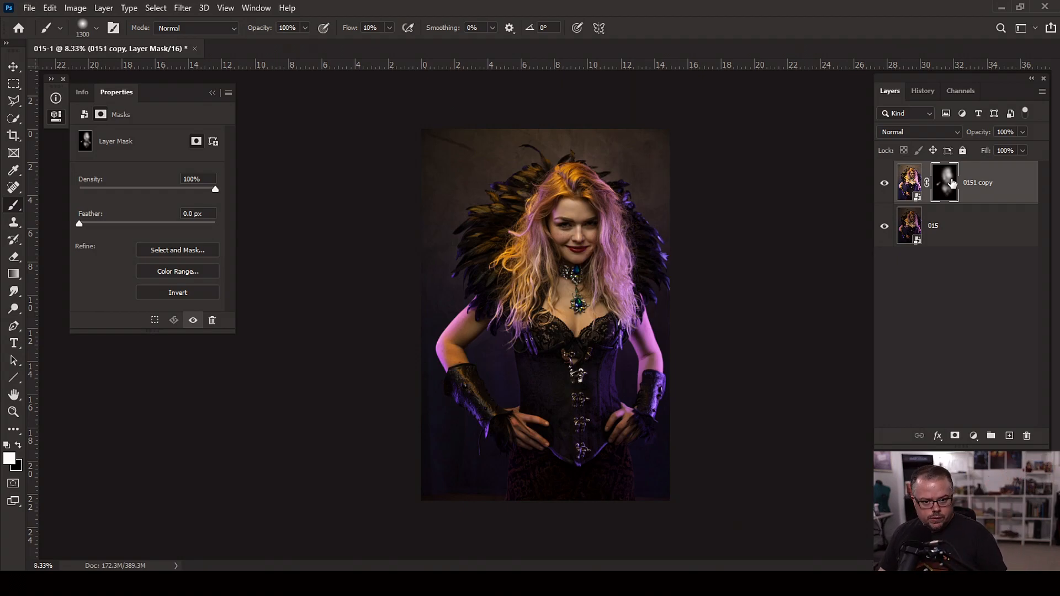
Rasterize both the 0151 copy and 015 smart object layers, and select only the 0151 copy layer.
left_click(983, 226)
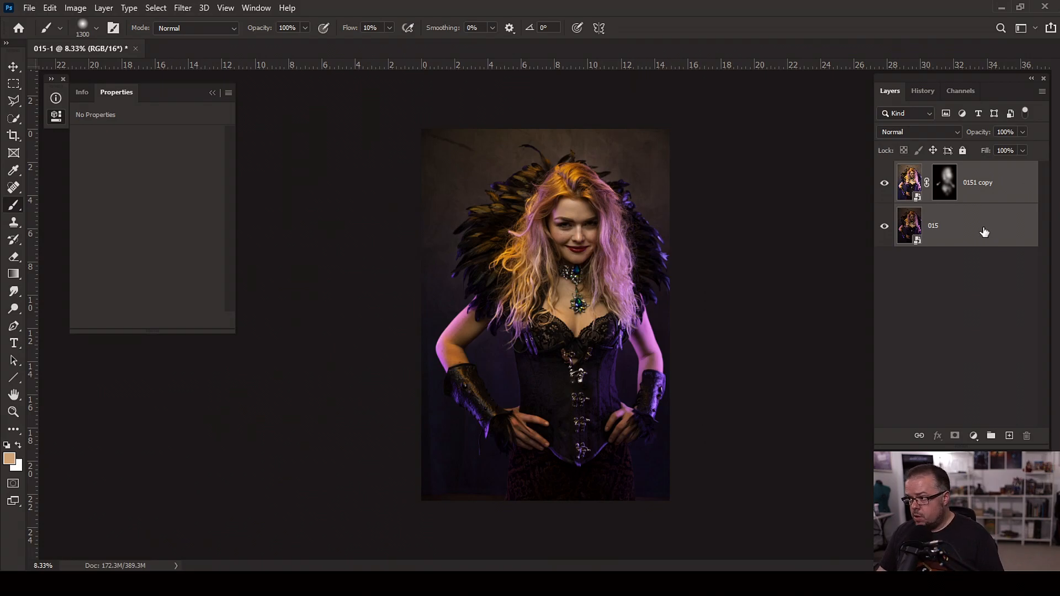
right_click(985, 227)
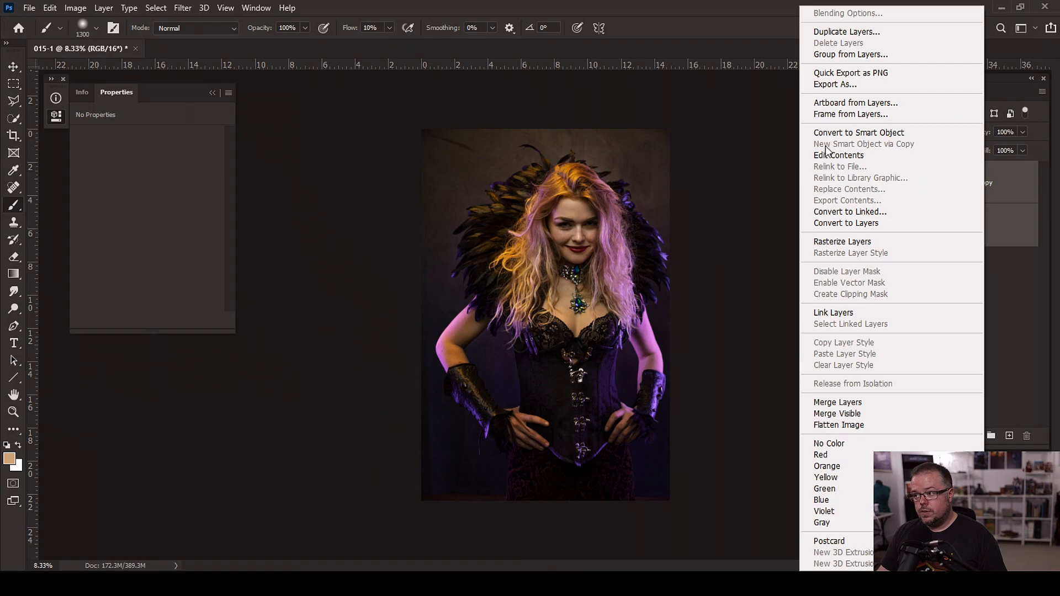
left_click(827, 243)
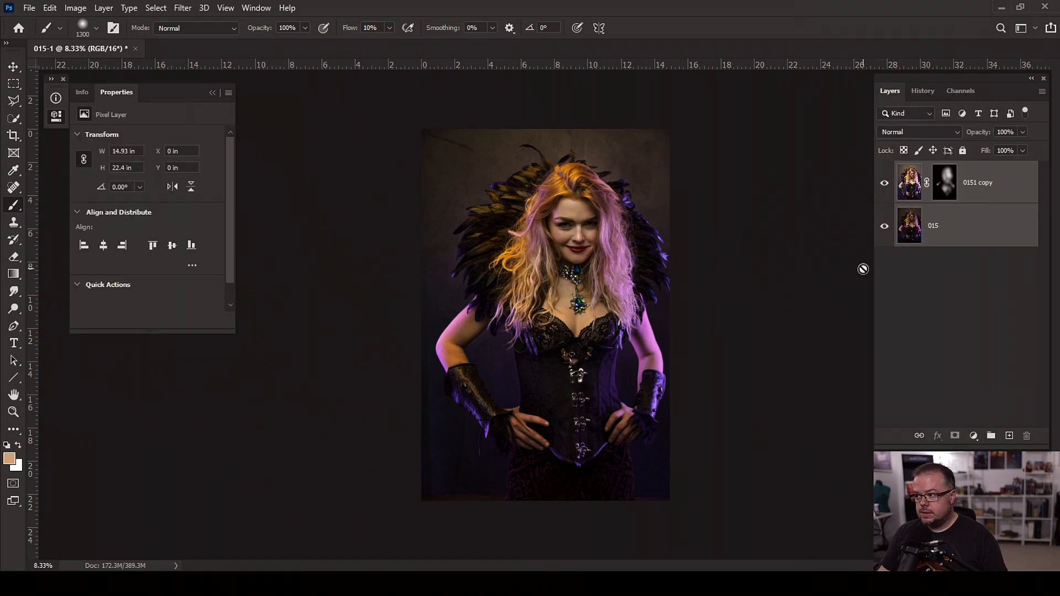
left_click(1016, 193)
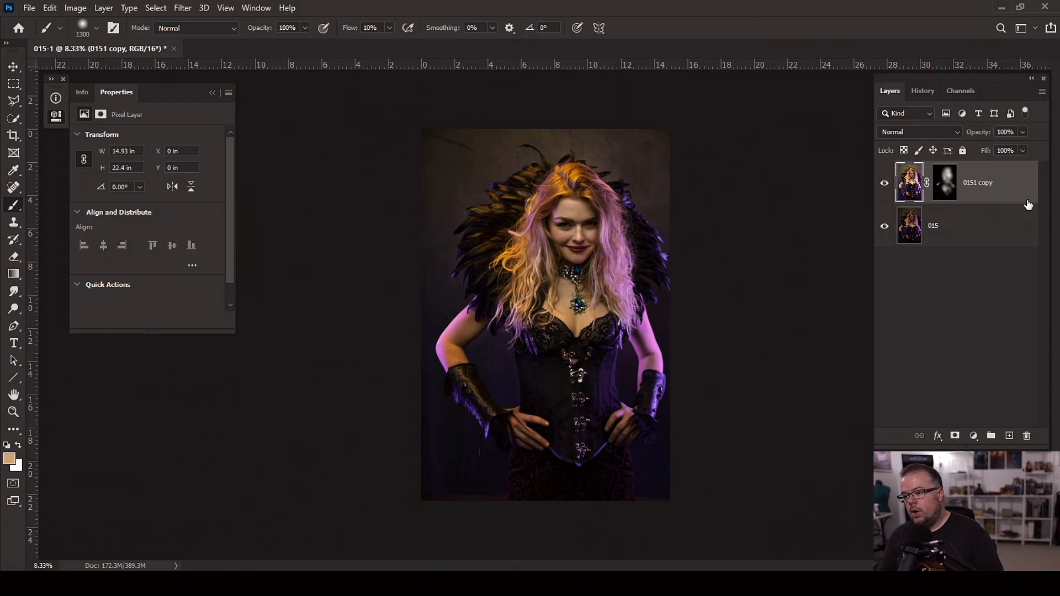